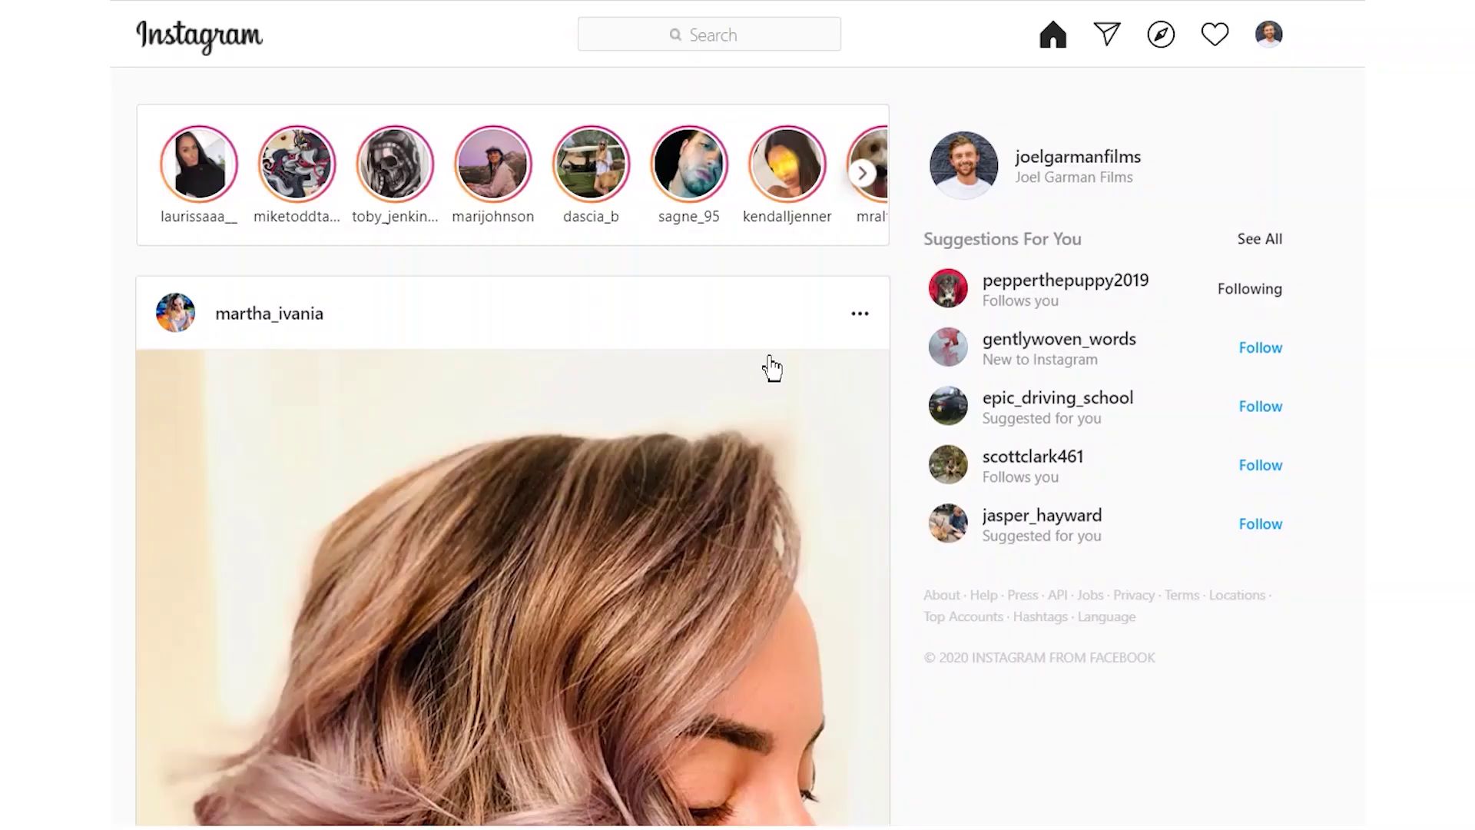
Step: Open Instagram's Explore page and scroll down through its grid of photo and video posts
left_click(1161, 40)
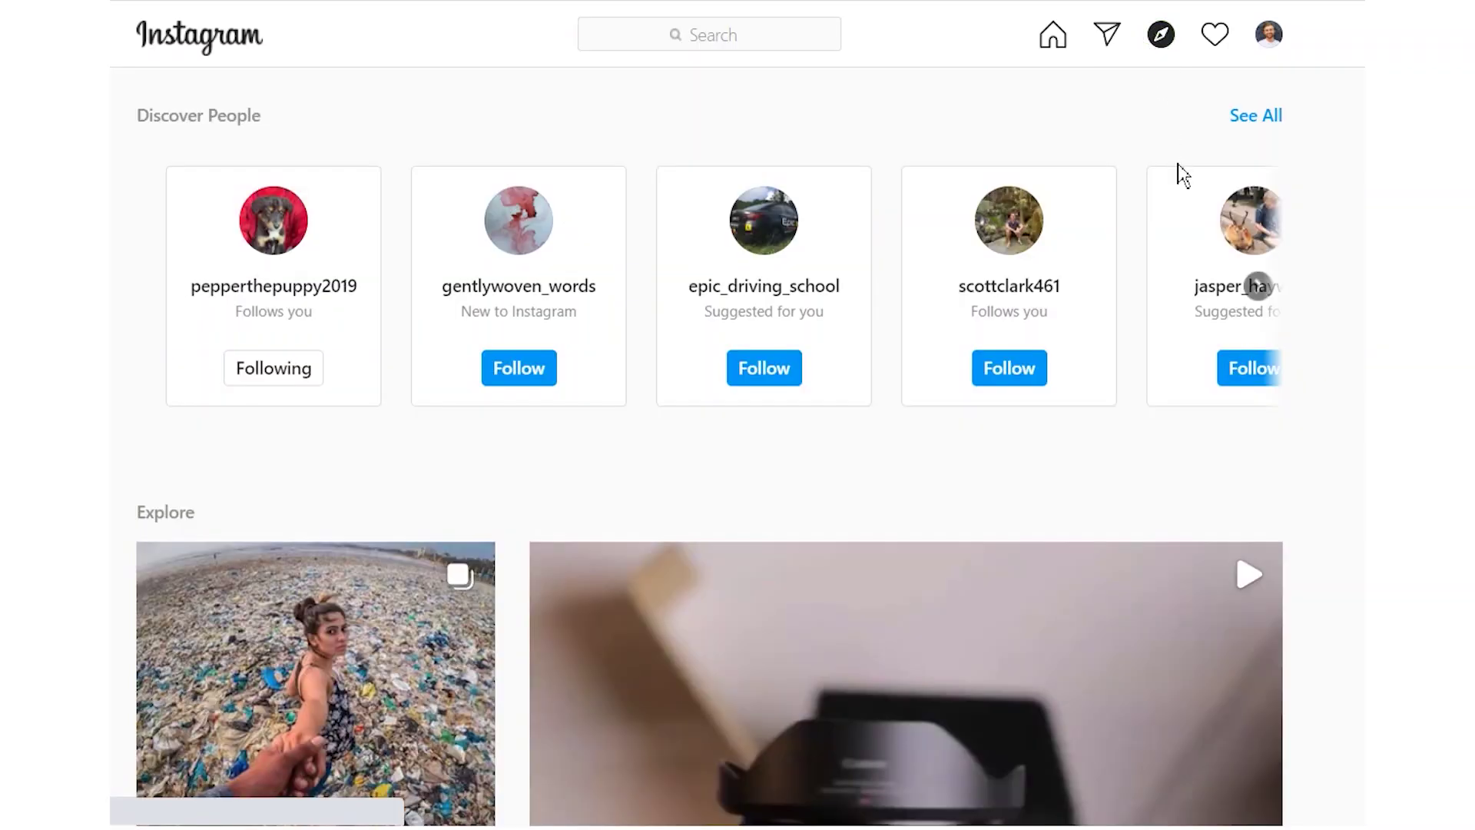
scroll(1260, 523, "down", 3)
scroll(1308, 484, "down", 5)
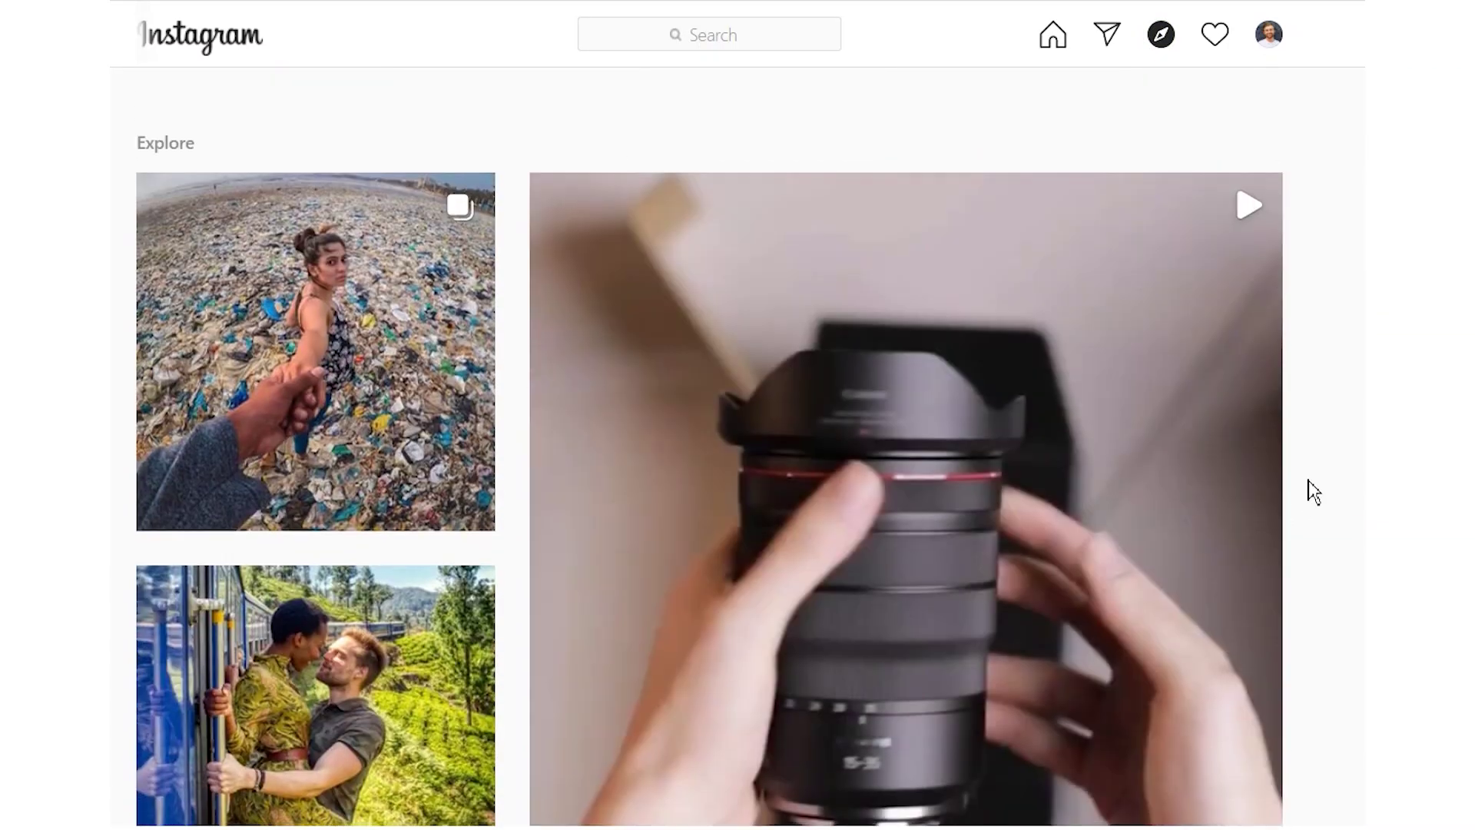
scroll(1068, 453, "down", 3)
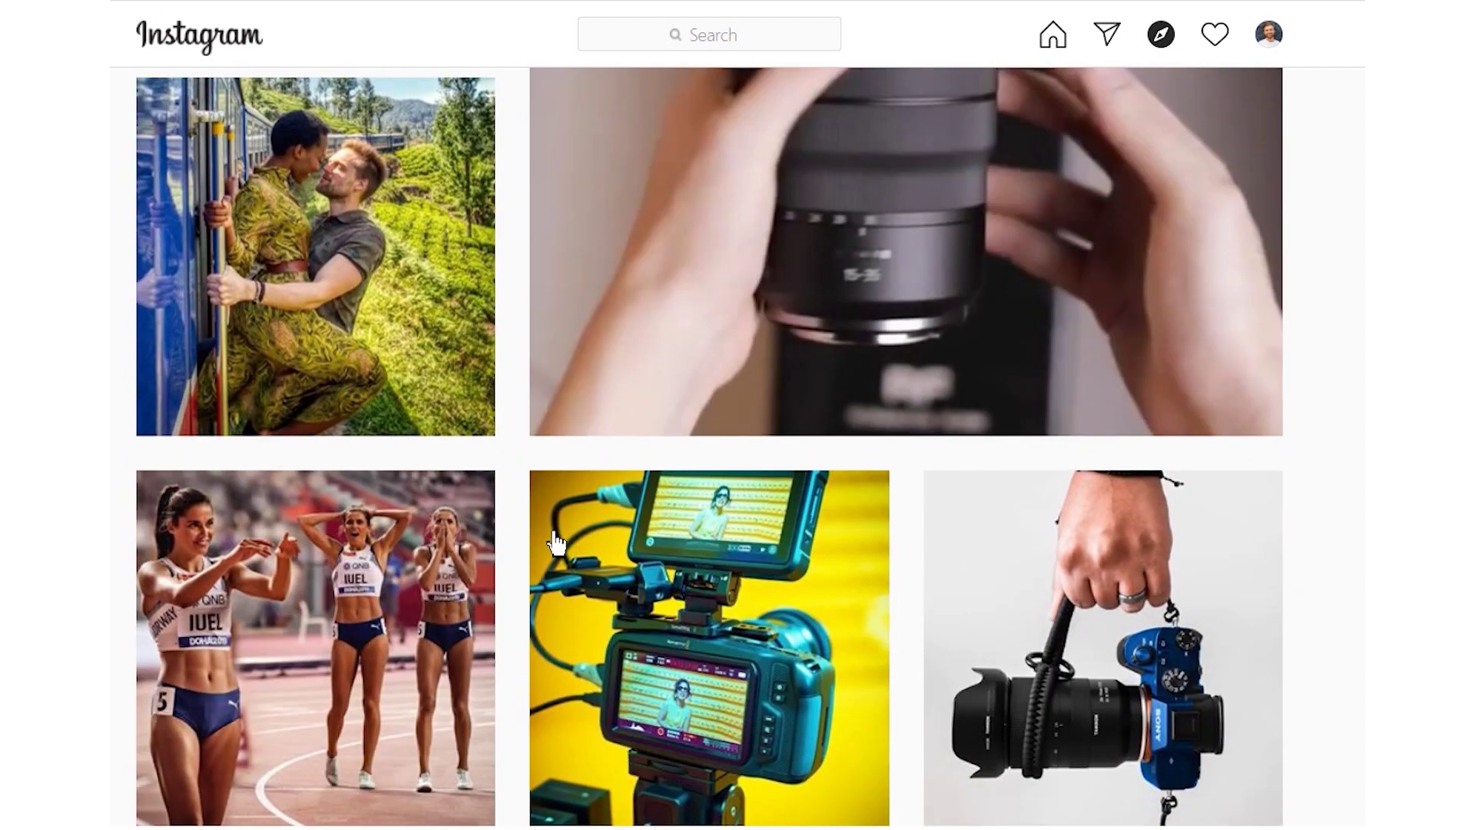
scroll(1068, 454, "down", 5)
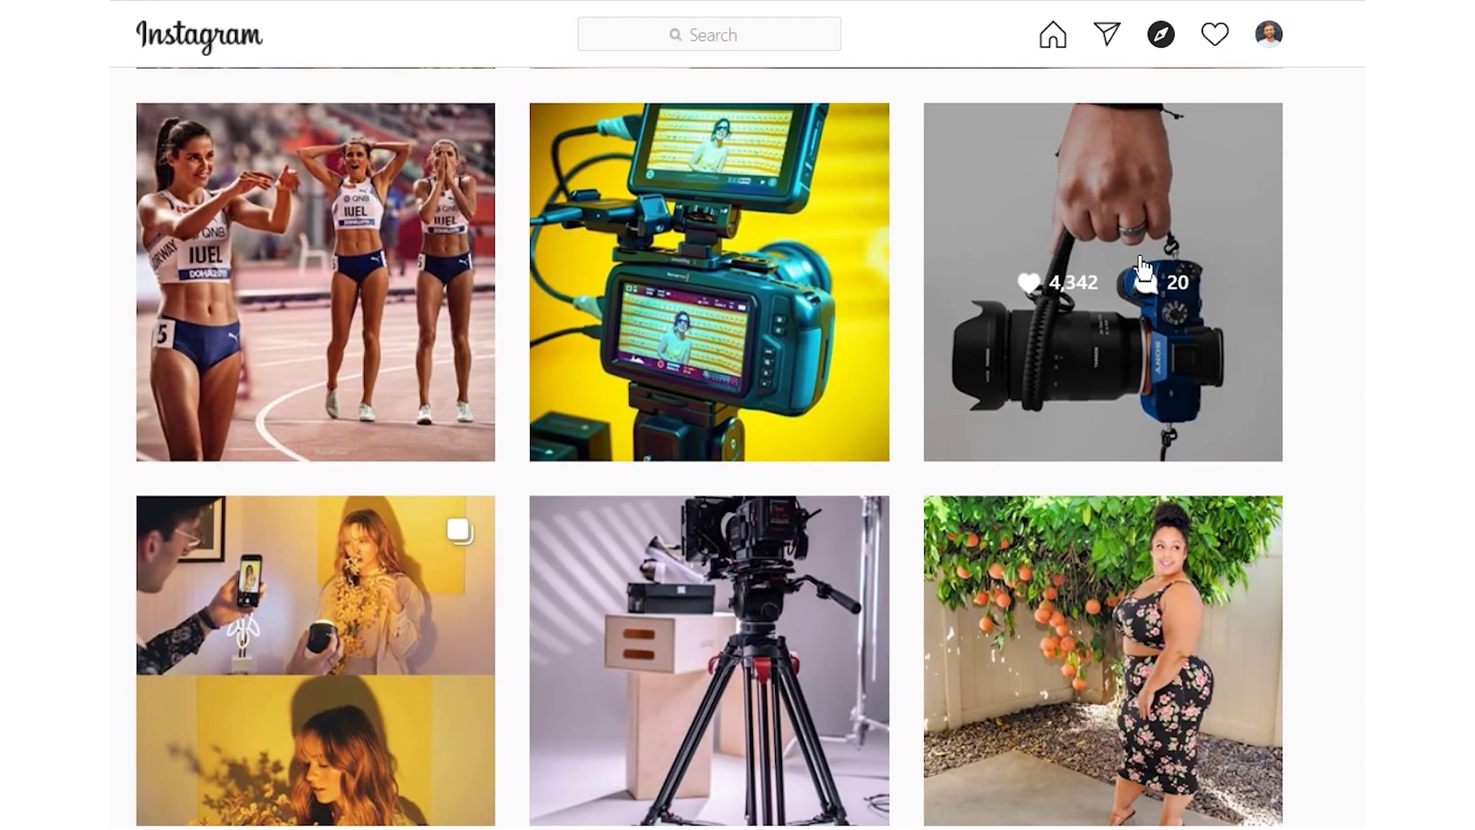
scroll(702, 422, "down", 6)
scroll(704, 425, "down", 6)
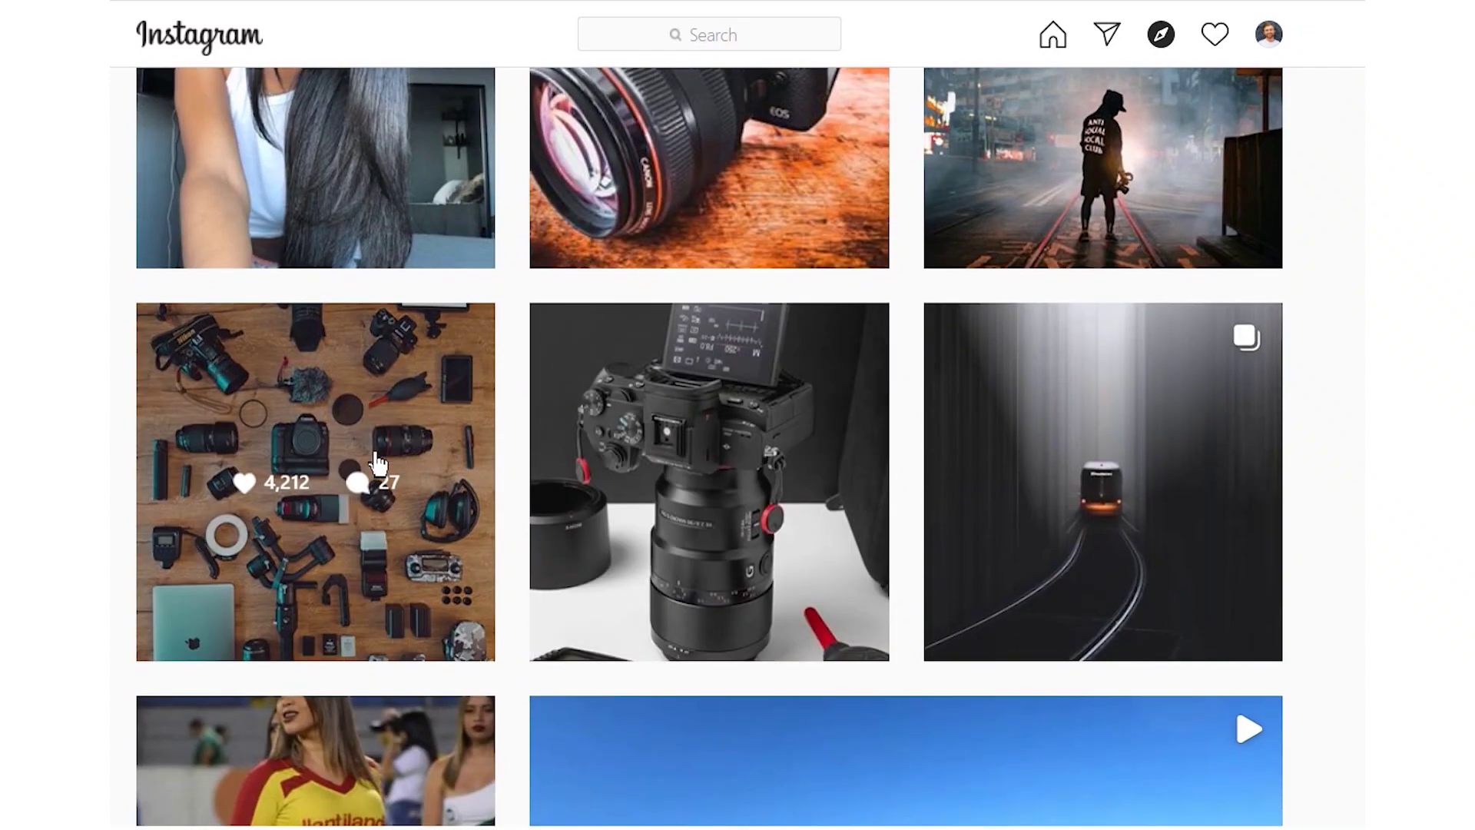
scroll(373, 465, "down", 4)
scroll(369, 462, "down", 10)
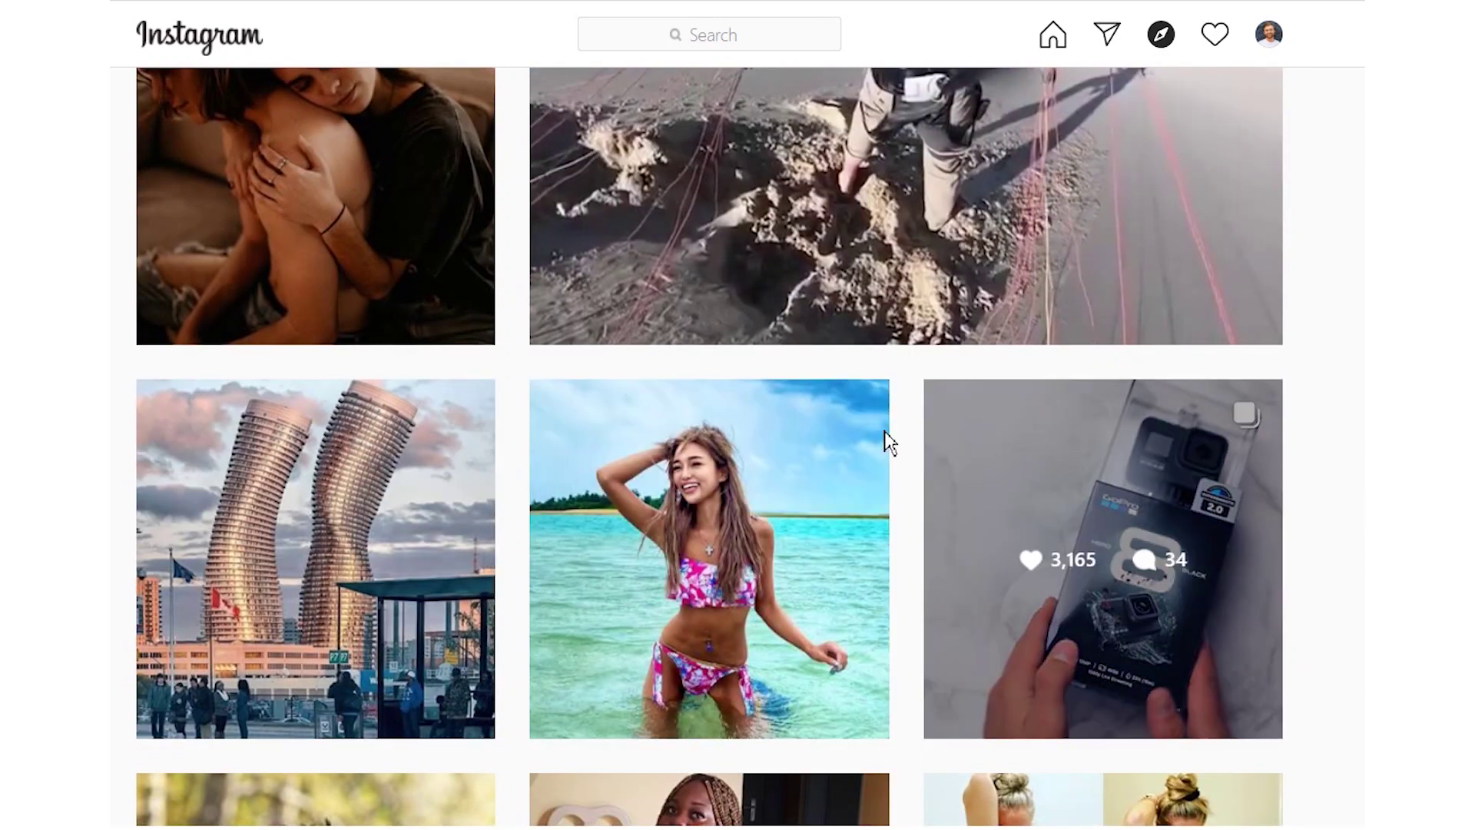
Step: Scroll back up to the Discover People row at the top of Explore
scroll(492, 376, "up", 10)
scroll(498, 384, "up", 5)
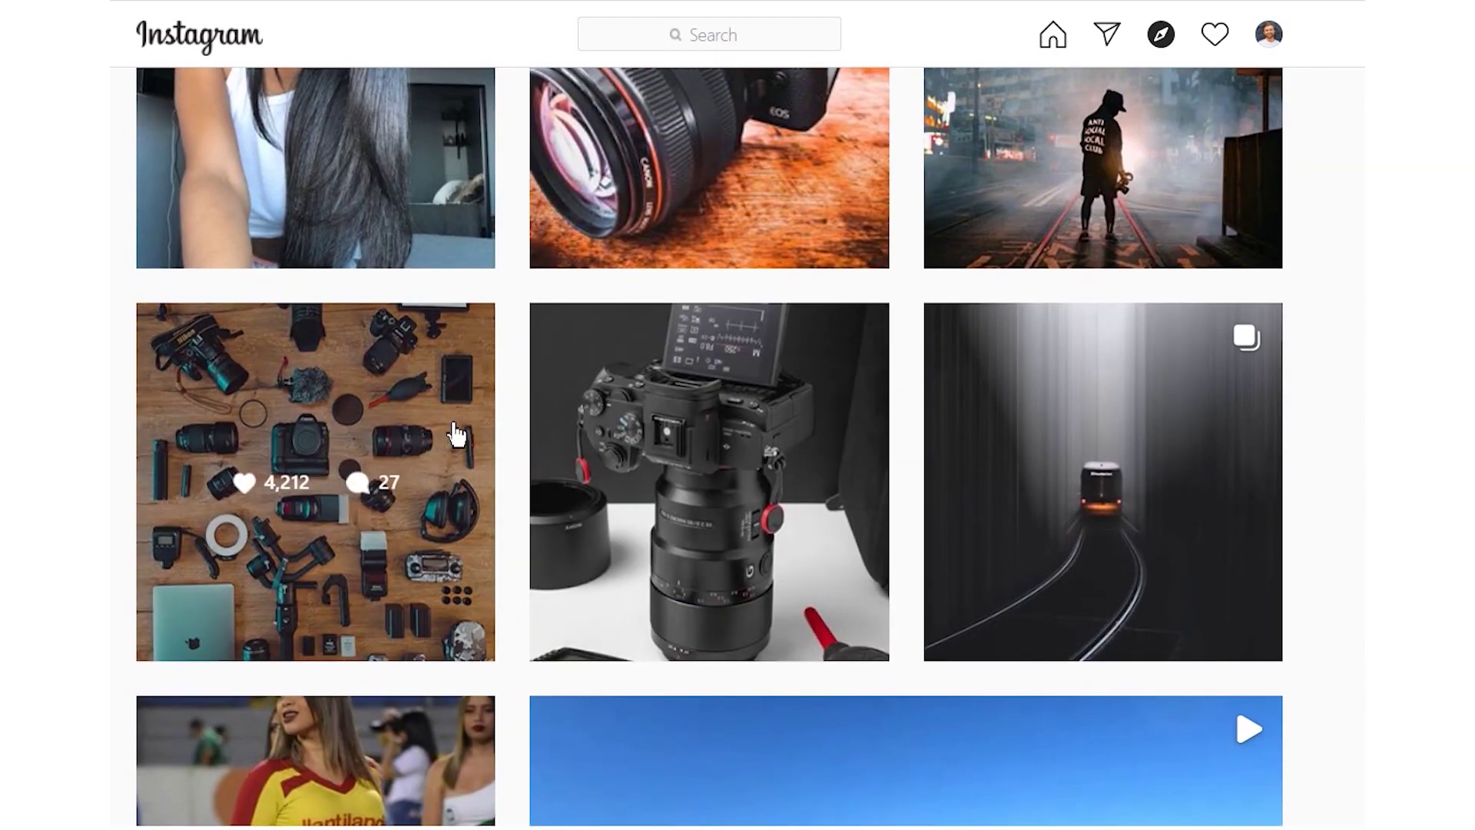
scroll(672, 385, "up", 3)
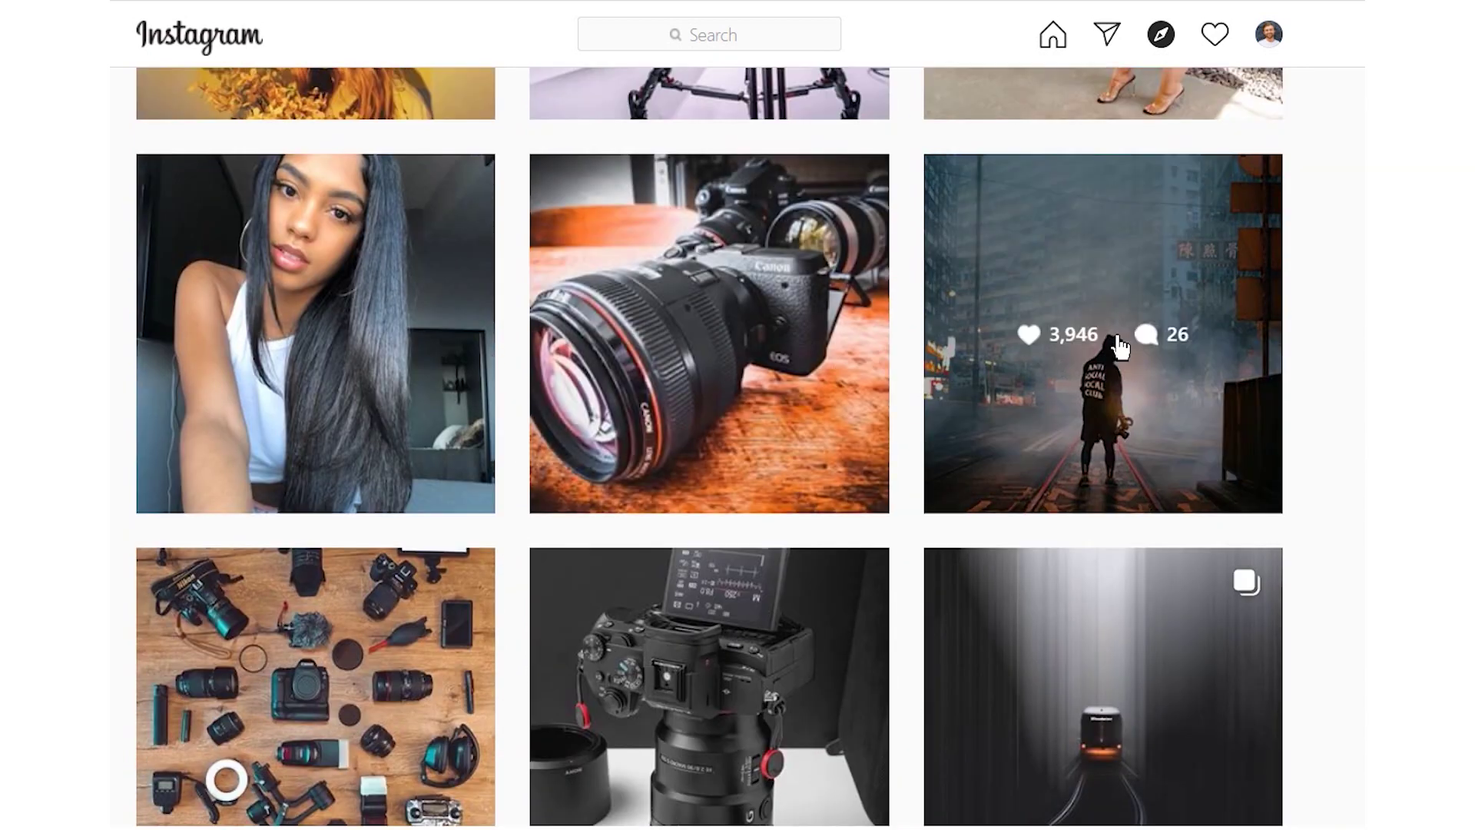
scroll(1103, 299, "up", 8)
scroll(1113, 368, "up", 15)
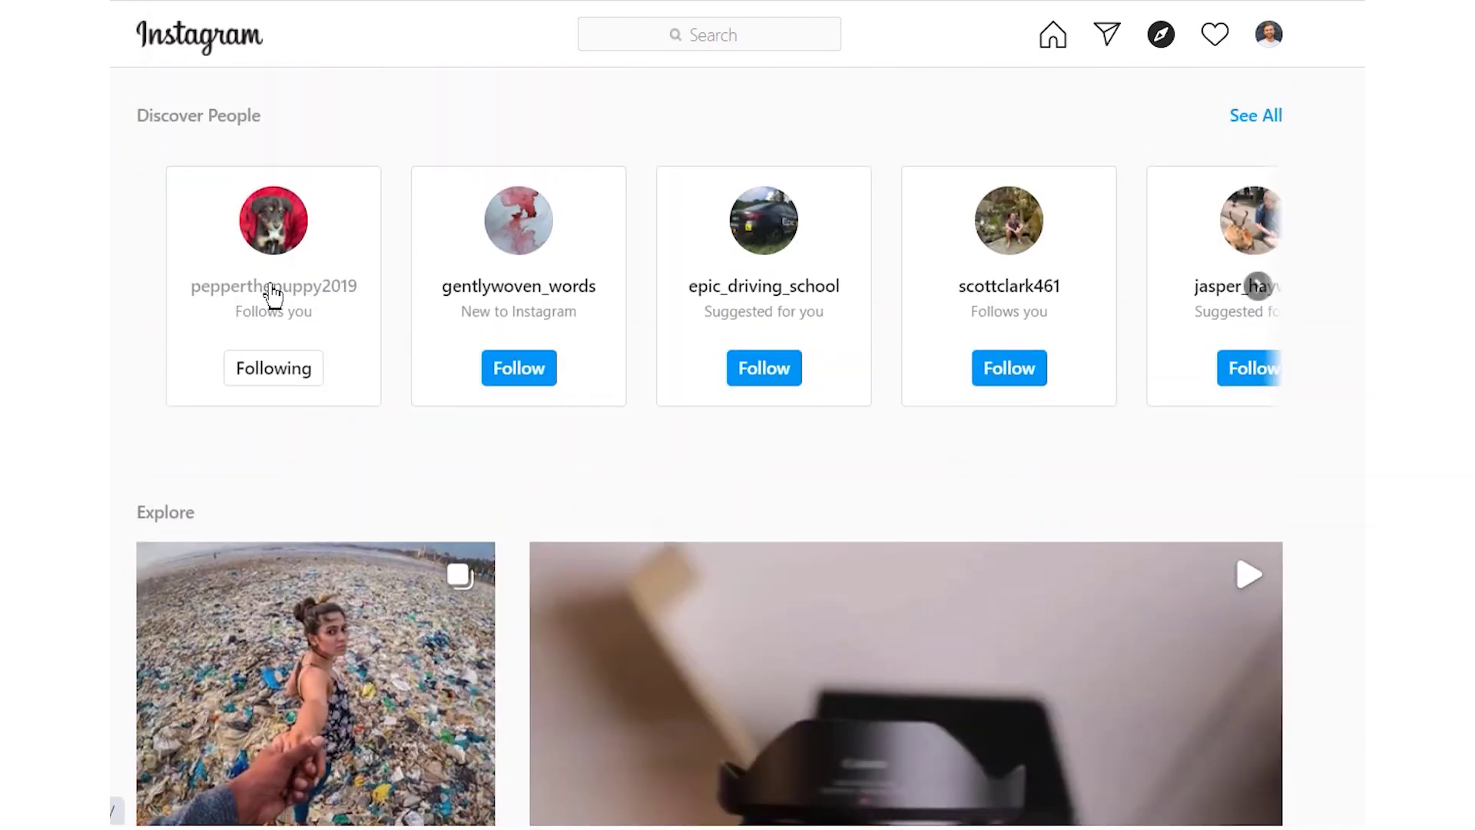
Step: Browse pepperthepuppy2019's profile posts, then go back to the Instagram home feed
left_click(270, 295)
scroll(638, 327, "down", 5)
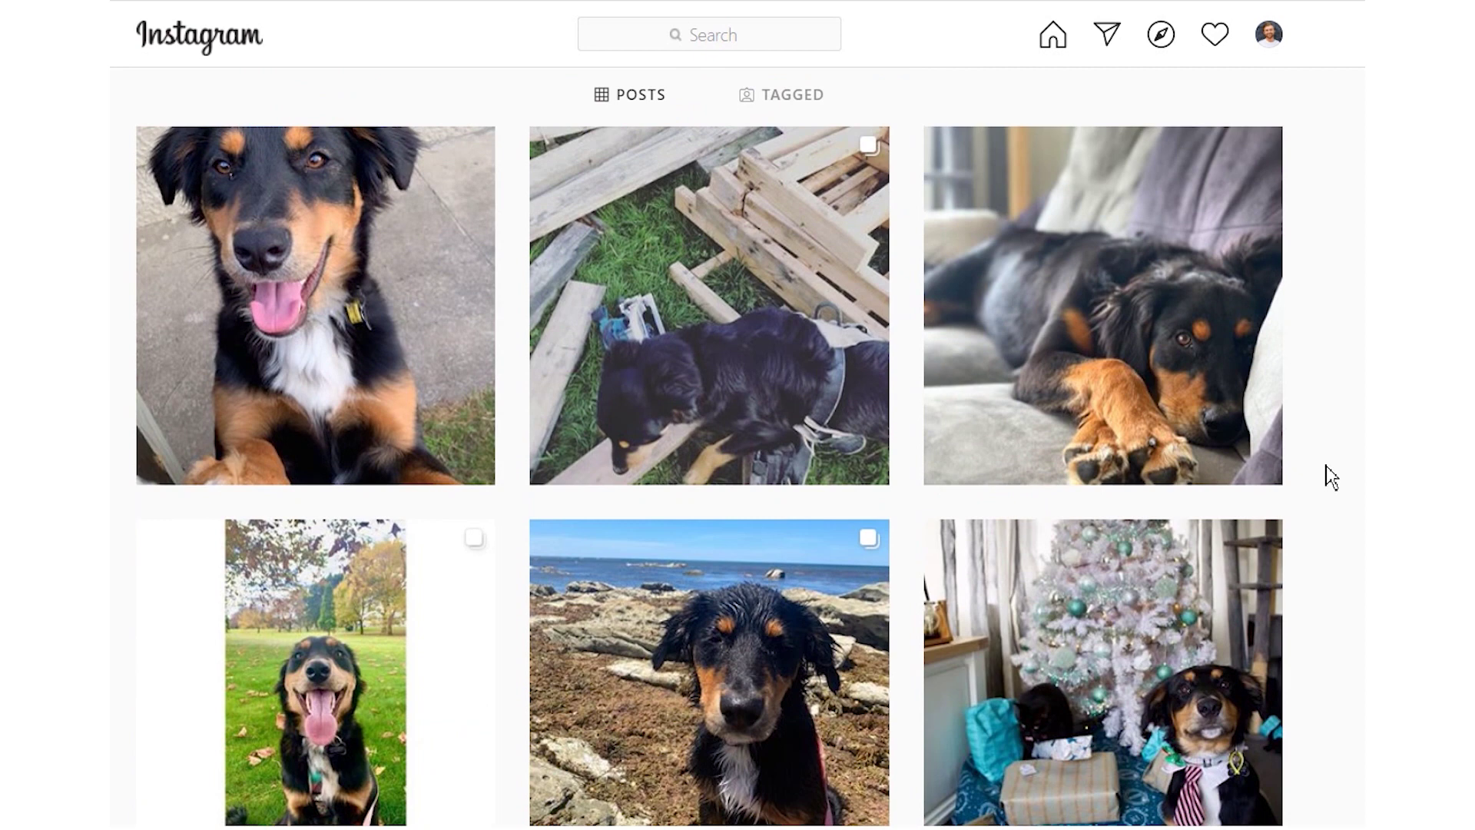
scroll(1059, 475, "down", 3)
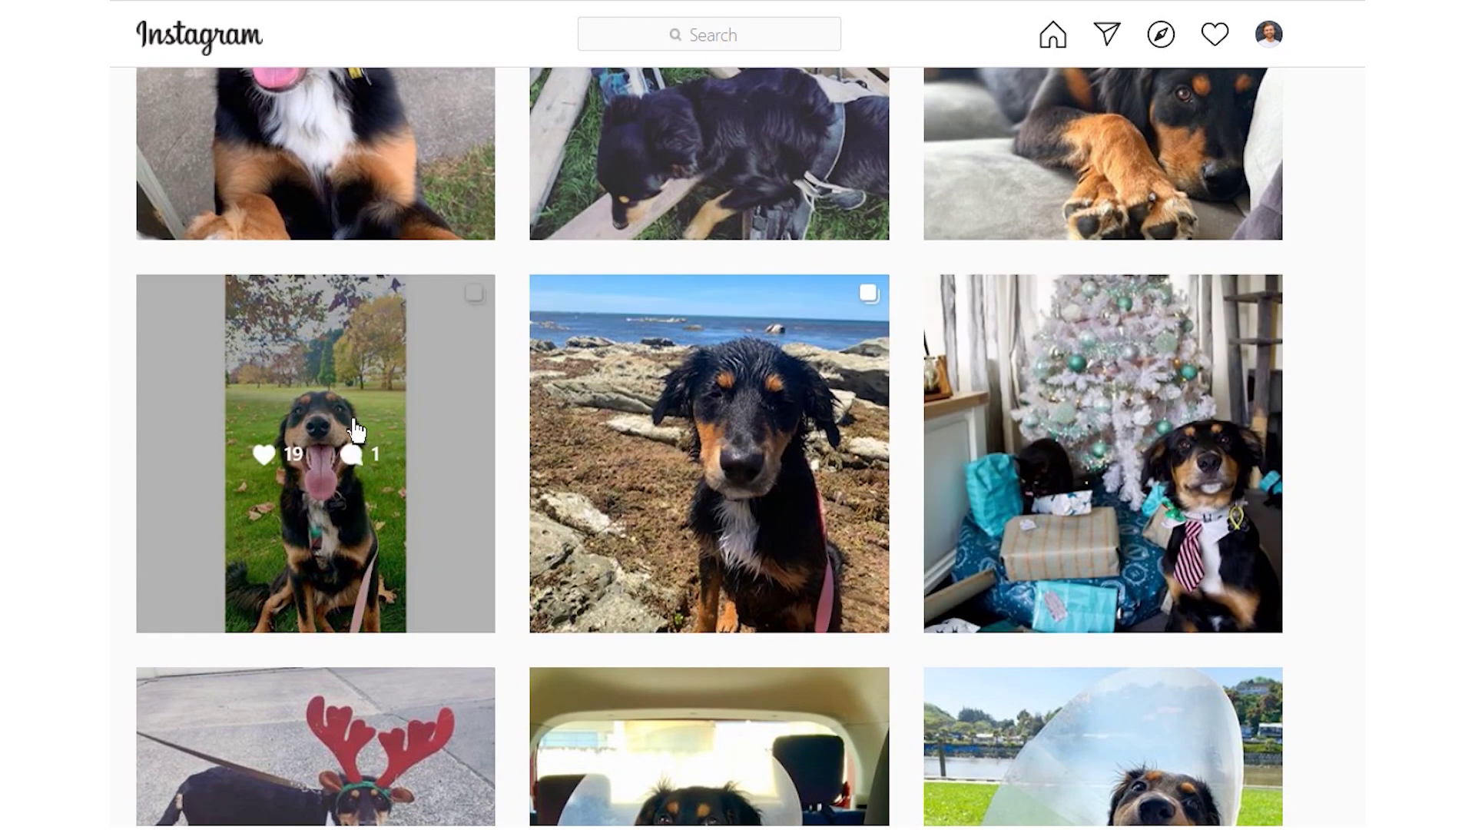
scroll(276, 430, "up", 3)
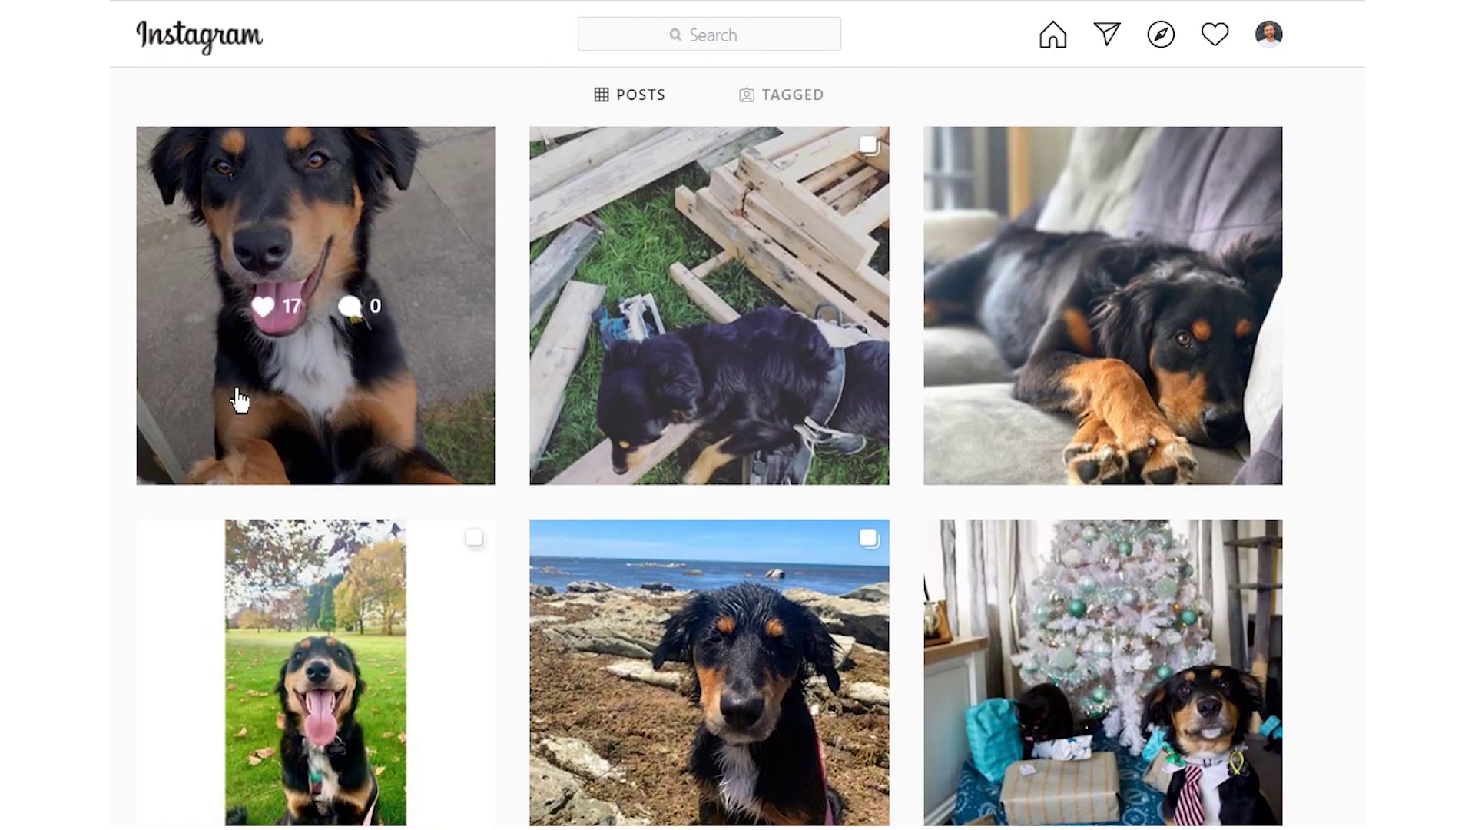
scroll(231, 392, "down", 6)
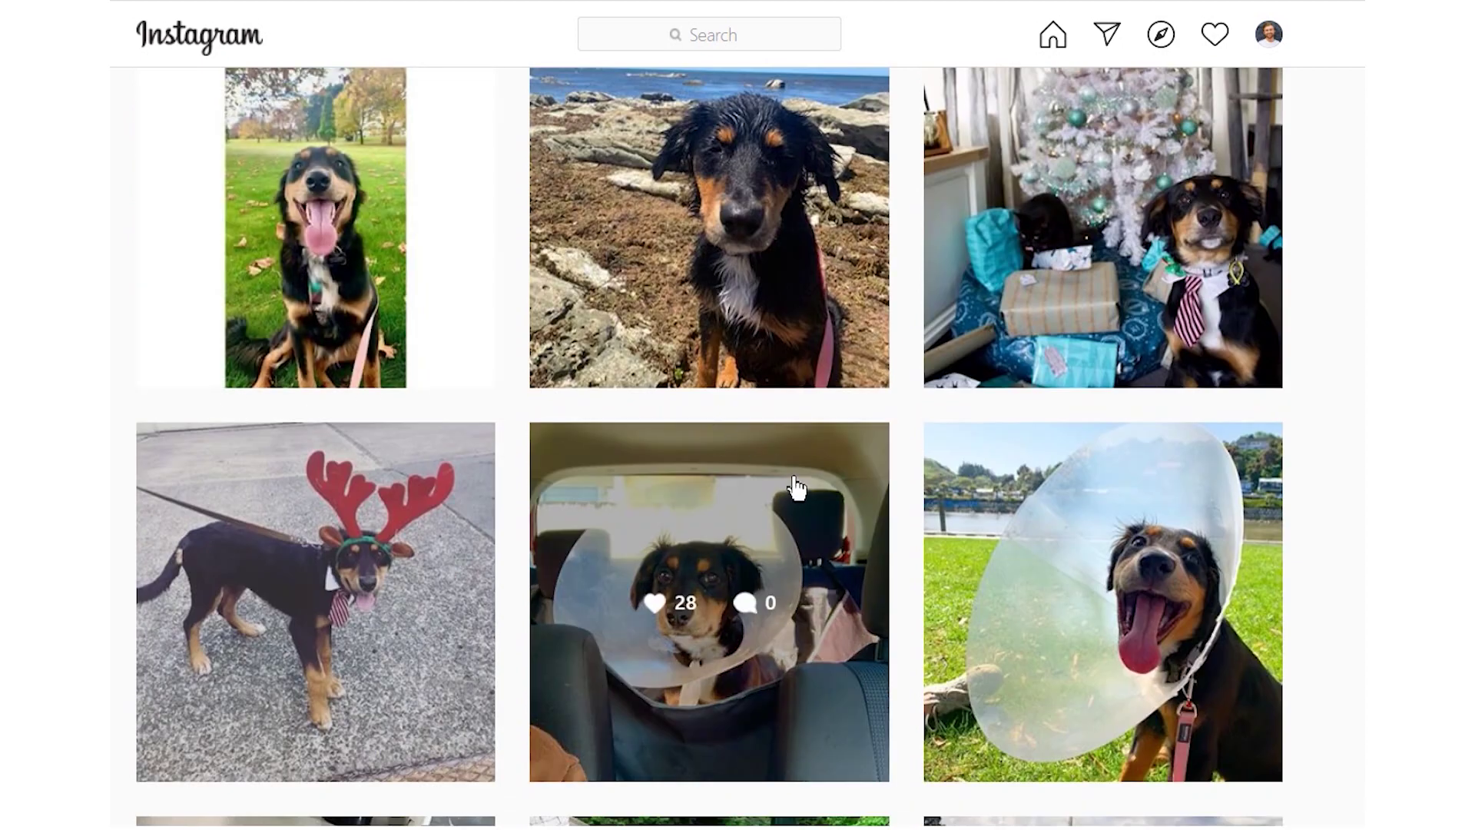
scroll(791, 500, "up", 10)
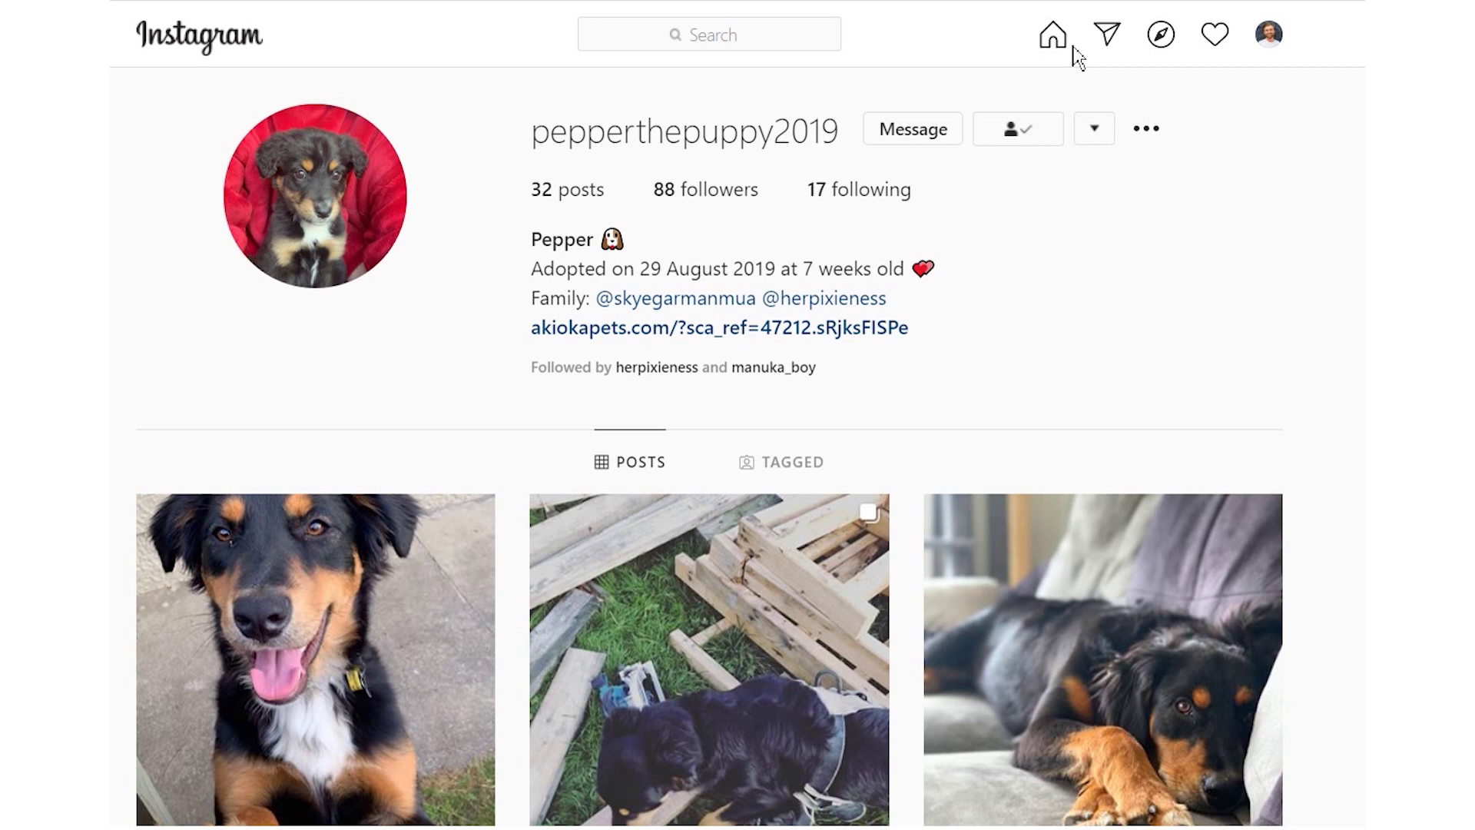
left_click(1052, 38)
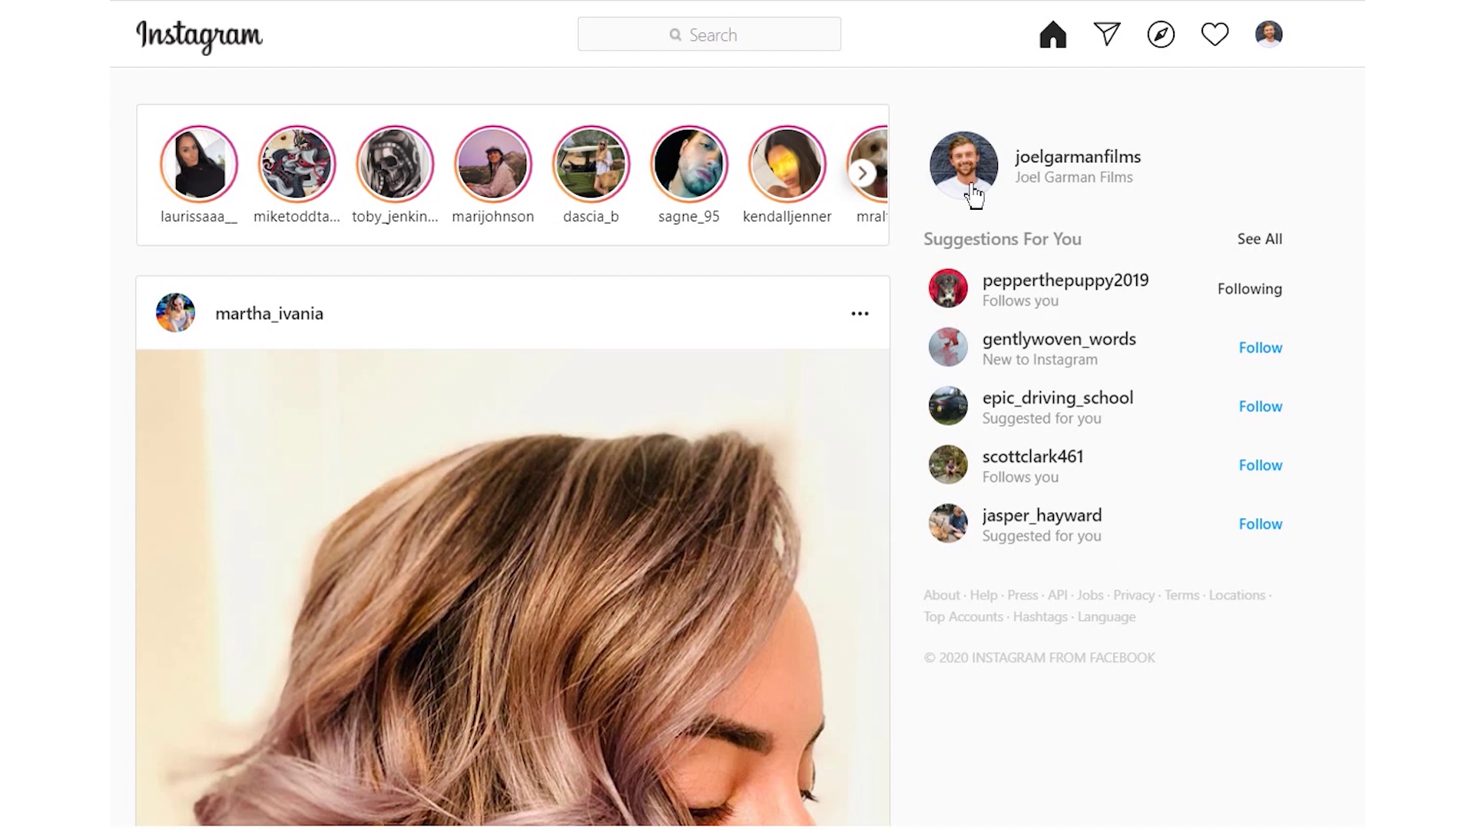
Step: Open the joelgarmanfilms profile, then start downloading the 4K Stogram Windows installer from its website
left_click(1059, 160)
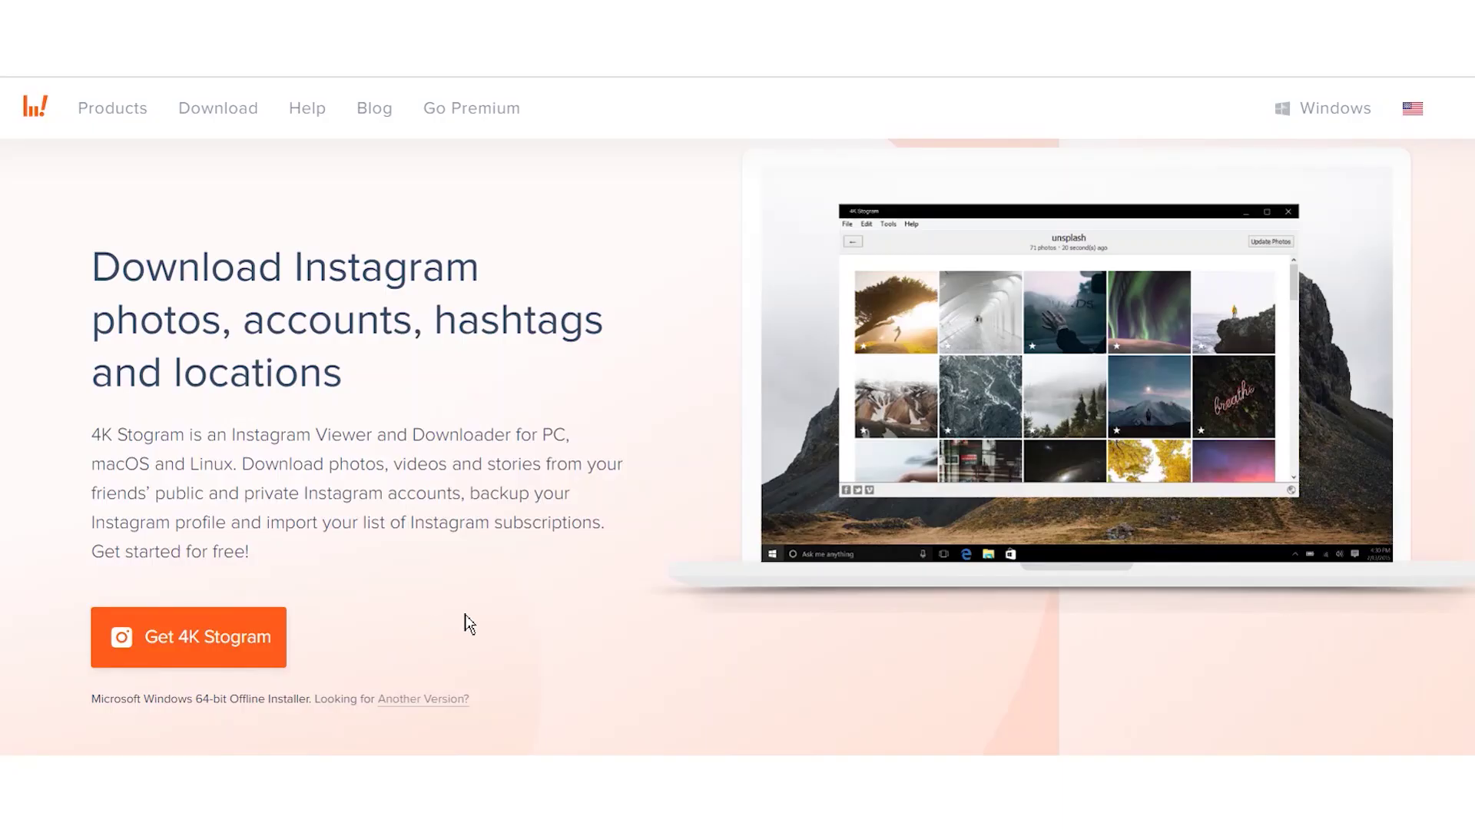
left_click(232, 637)
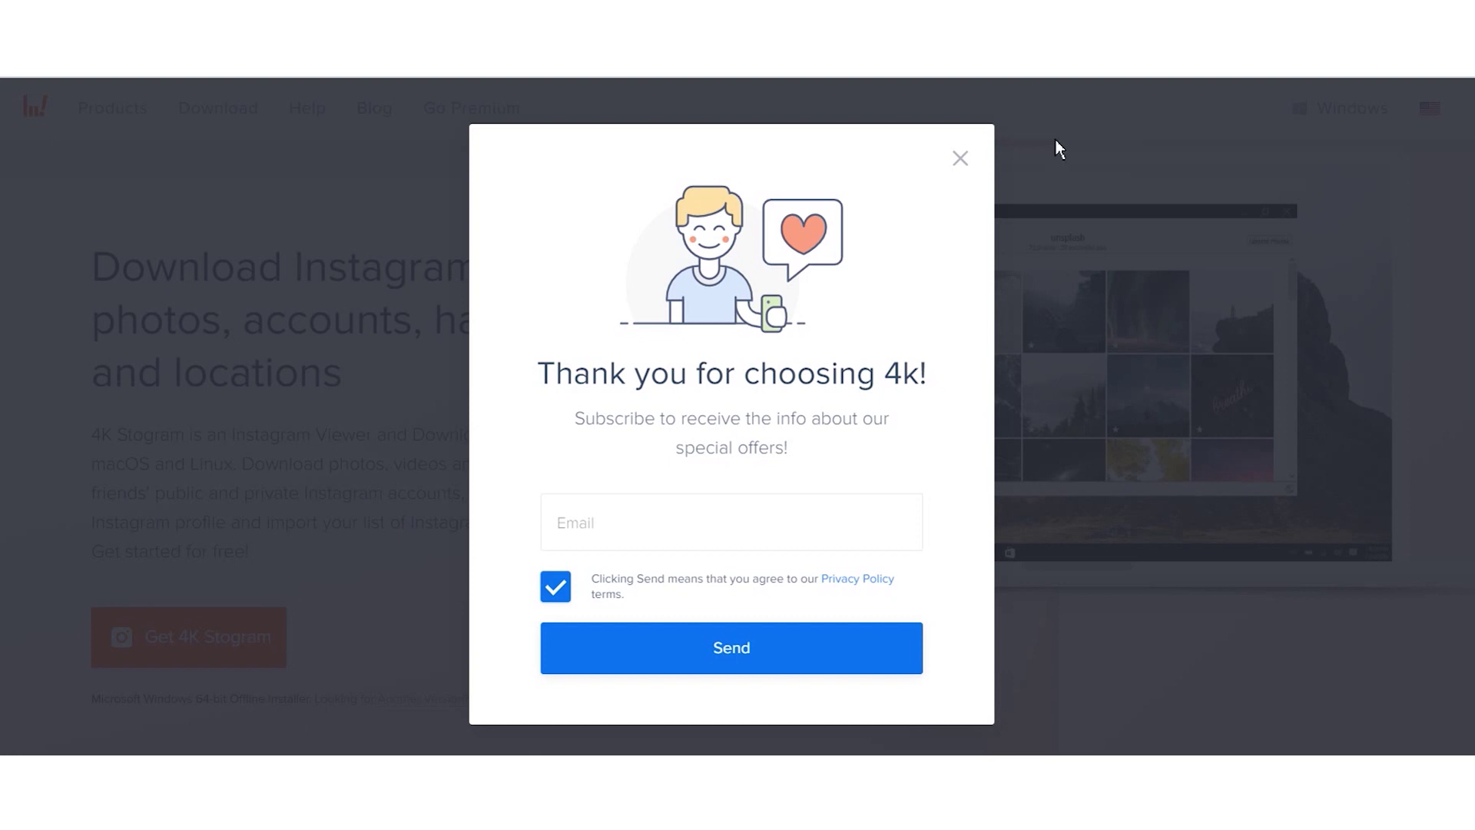
Step: Dismiss the subscription offer and run 4K Stogram Setup, accepting the licence and the default Program Files folder
left_click(959, 161)
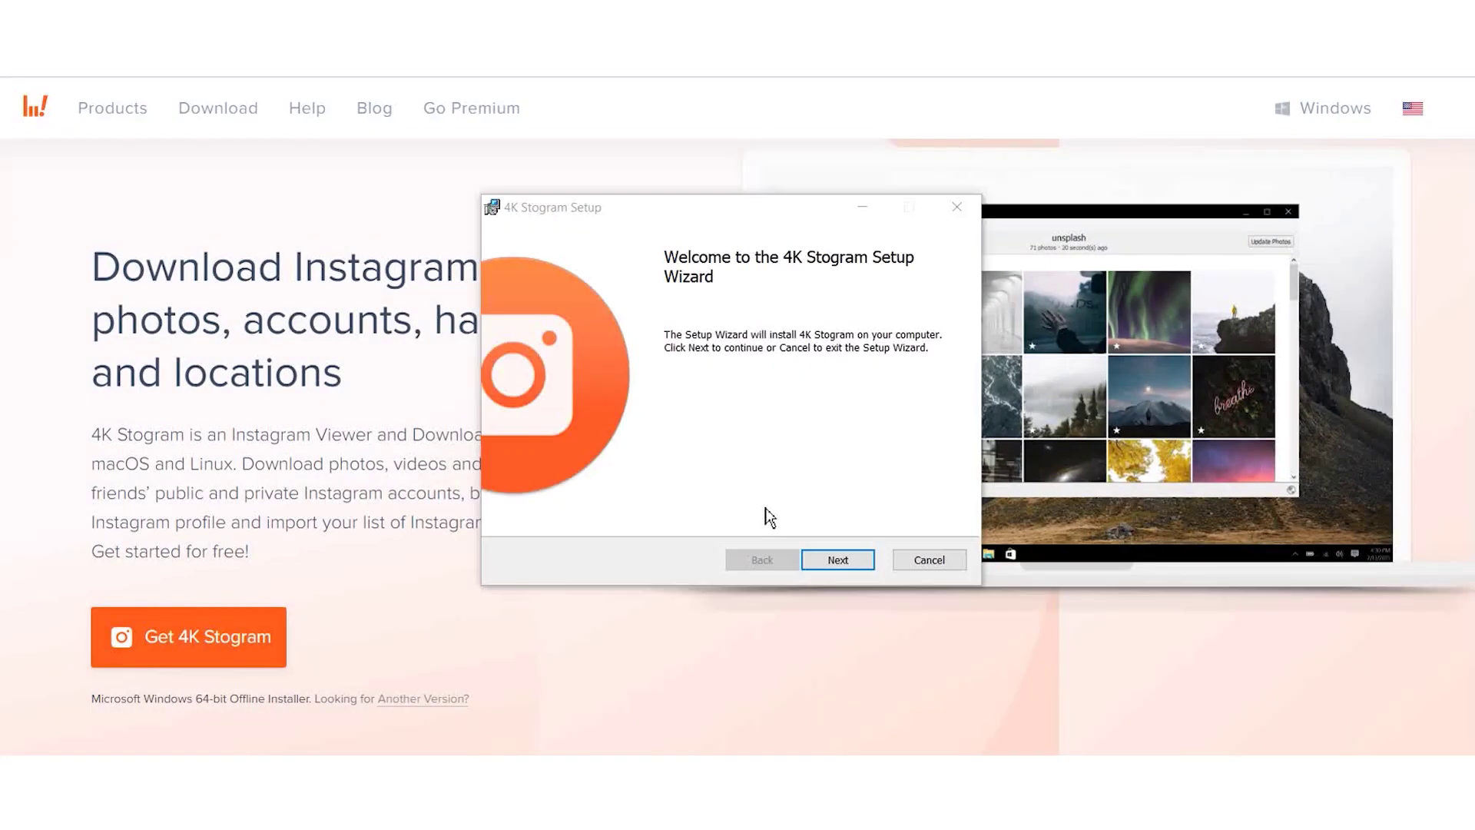
left_click(841, 562)
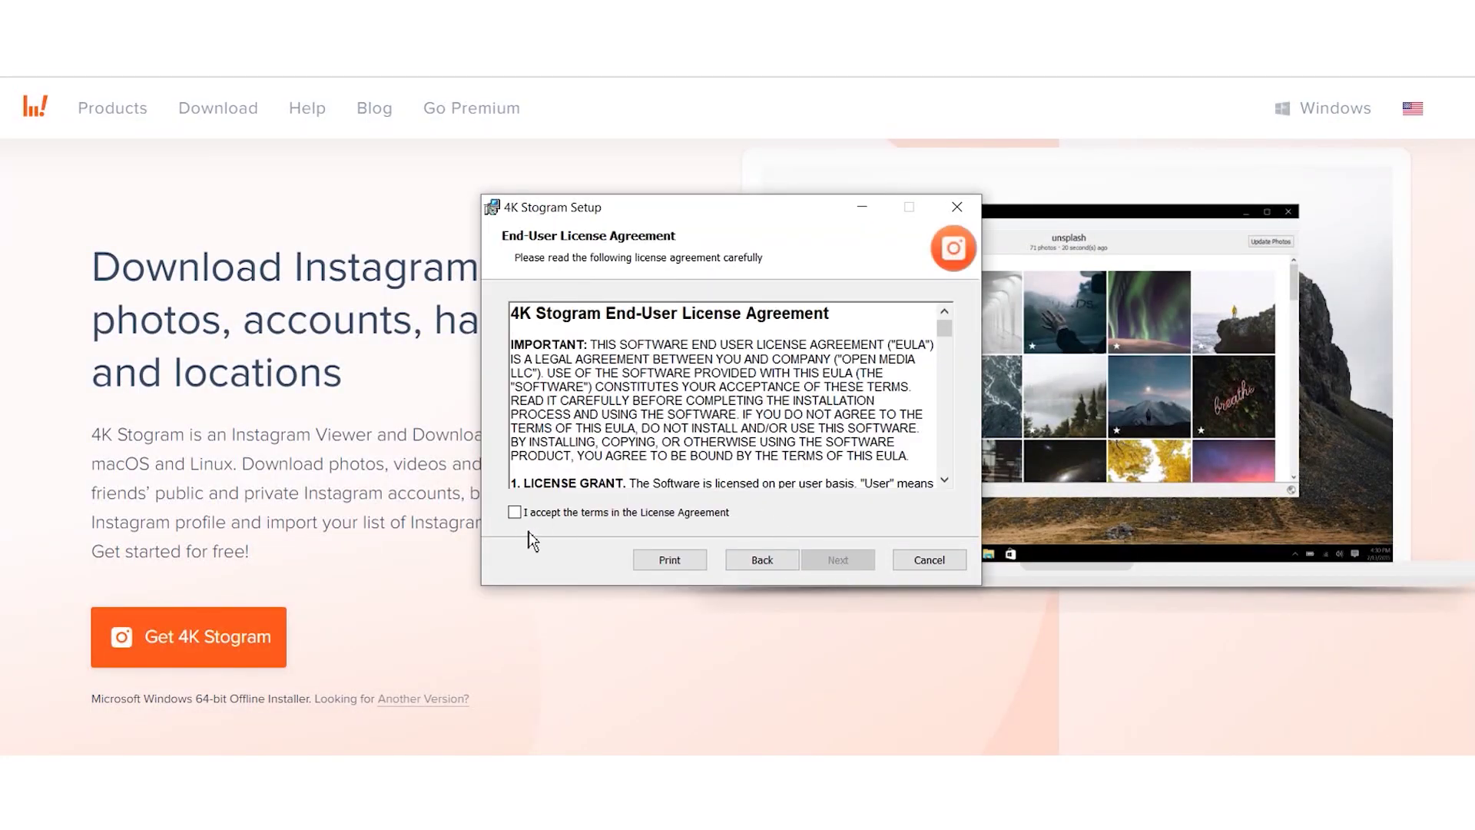
left_click(514, 512)
left_click(837, 559)
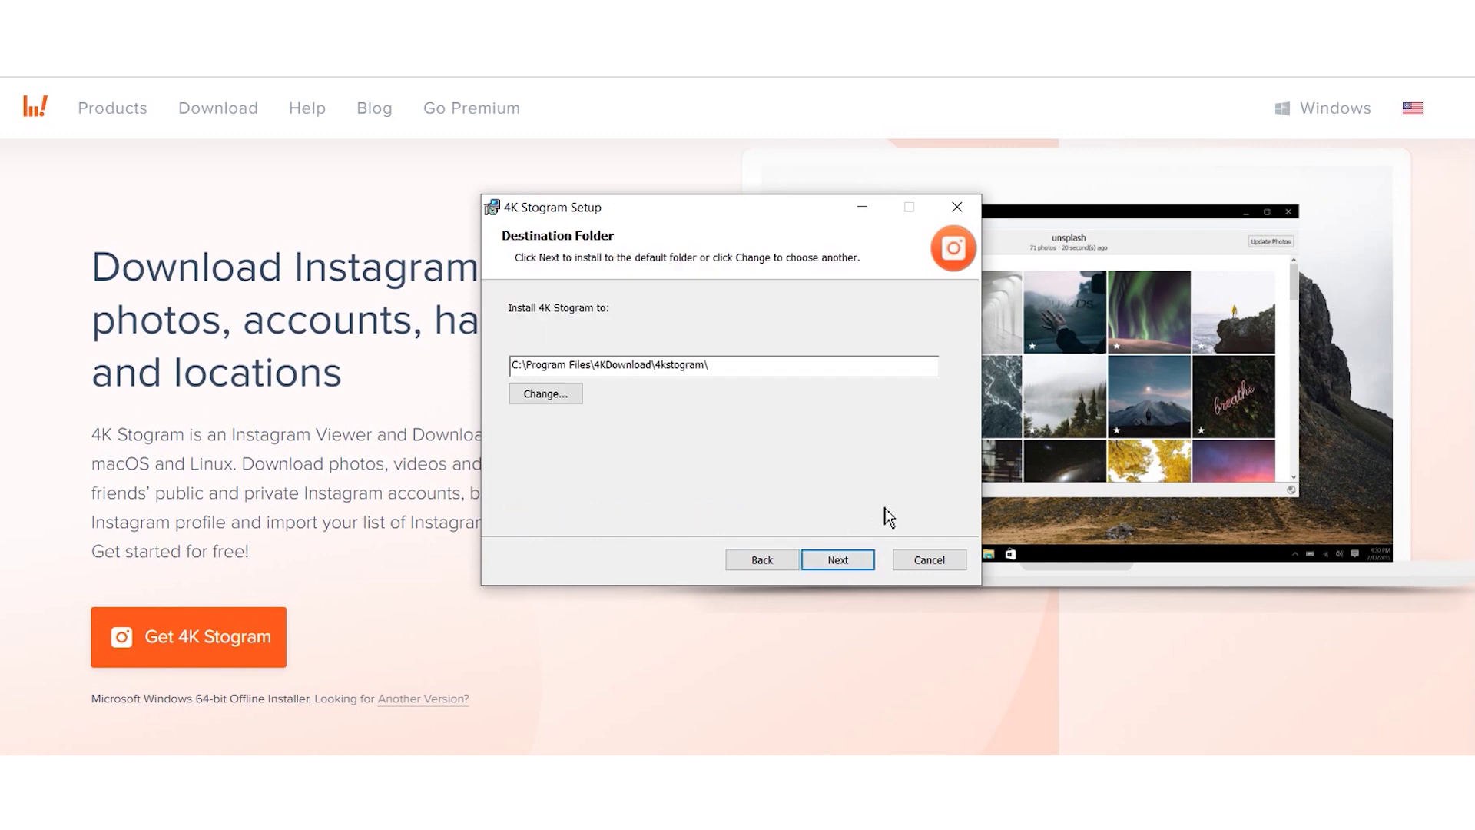
left_click(864, 561)
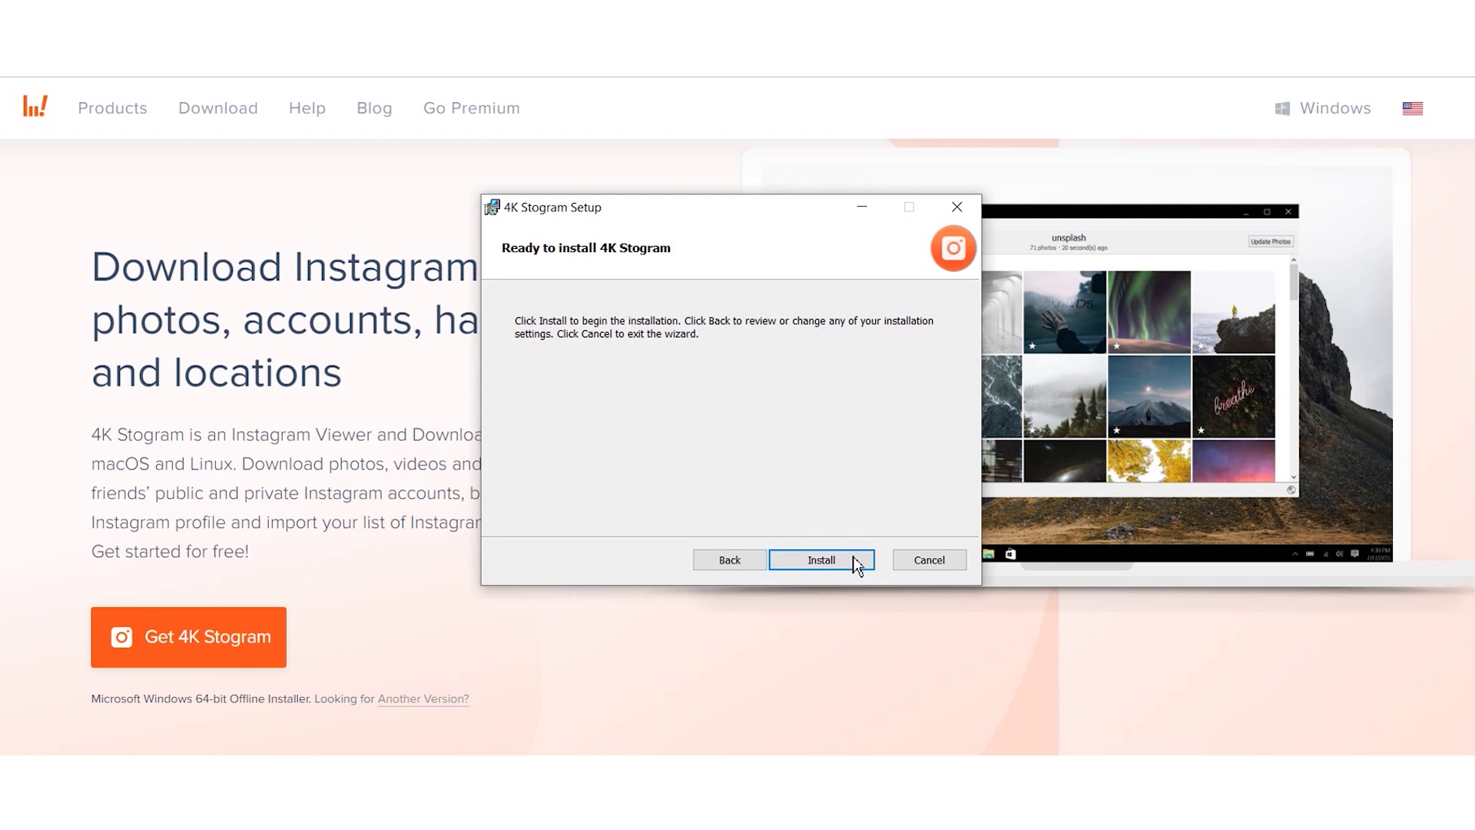
left_click(854, 559)
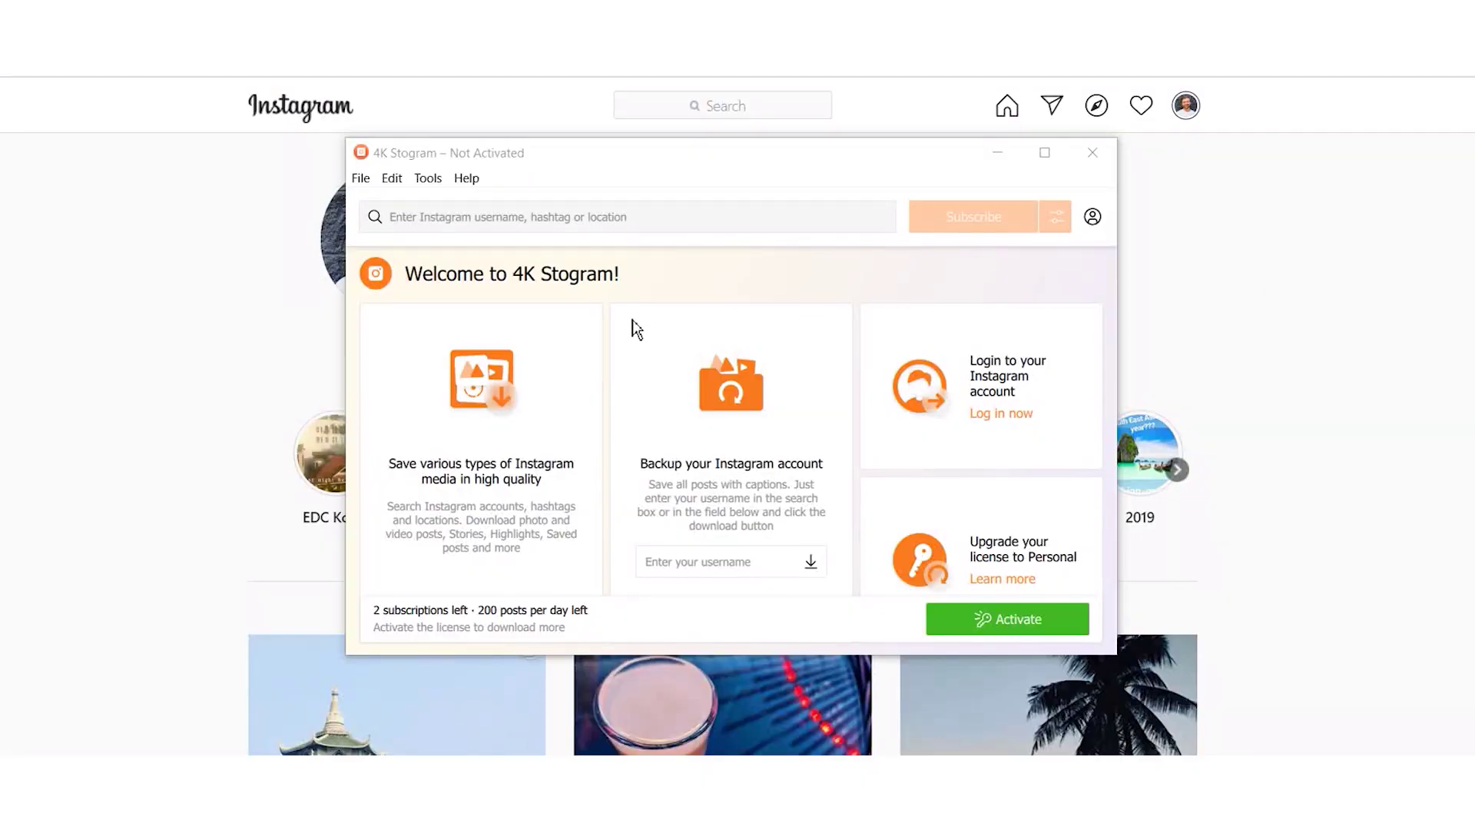
Step: Copy the account username from the open Instagram profile page
left_click(181, 355)
left_click_drag(579, 188, 765, 181)
key("ctrl+c")
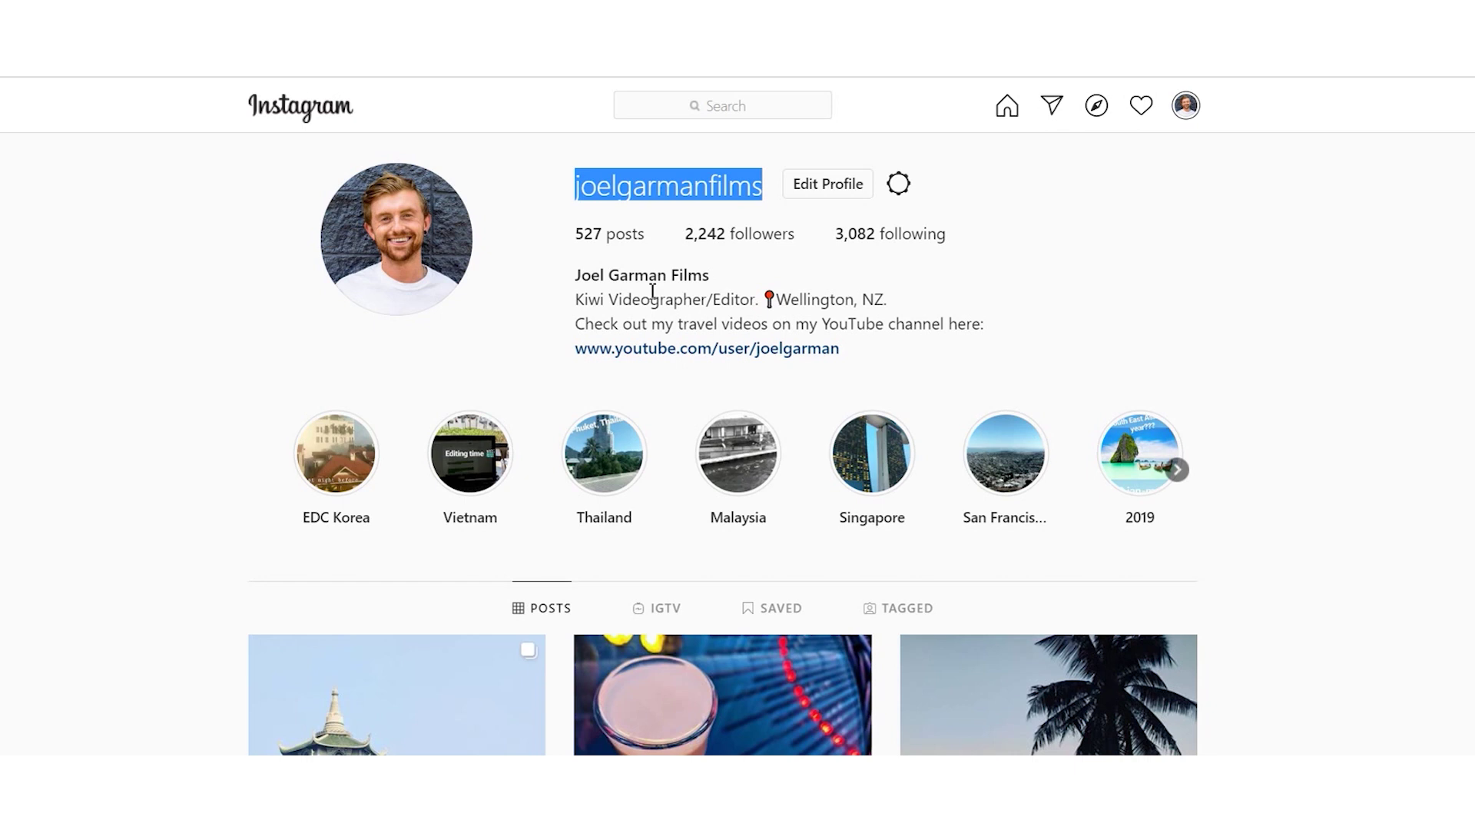
key("alt+Tab")
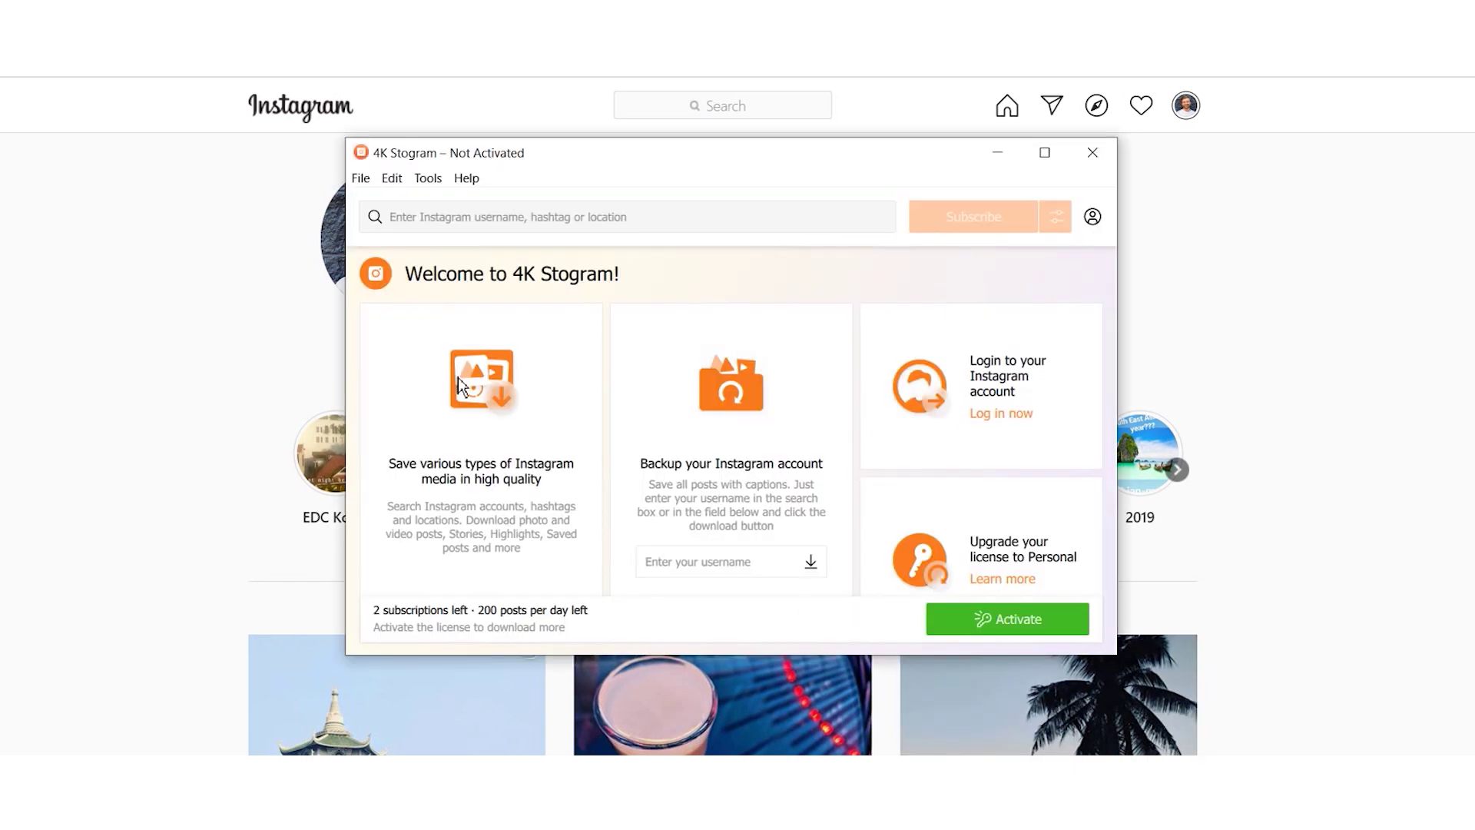
Step: Paste the username into 4K Stogram's search, pick the matching account, and subscribe to it
left_click(447, 228)
key("ctrl+v")
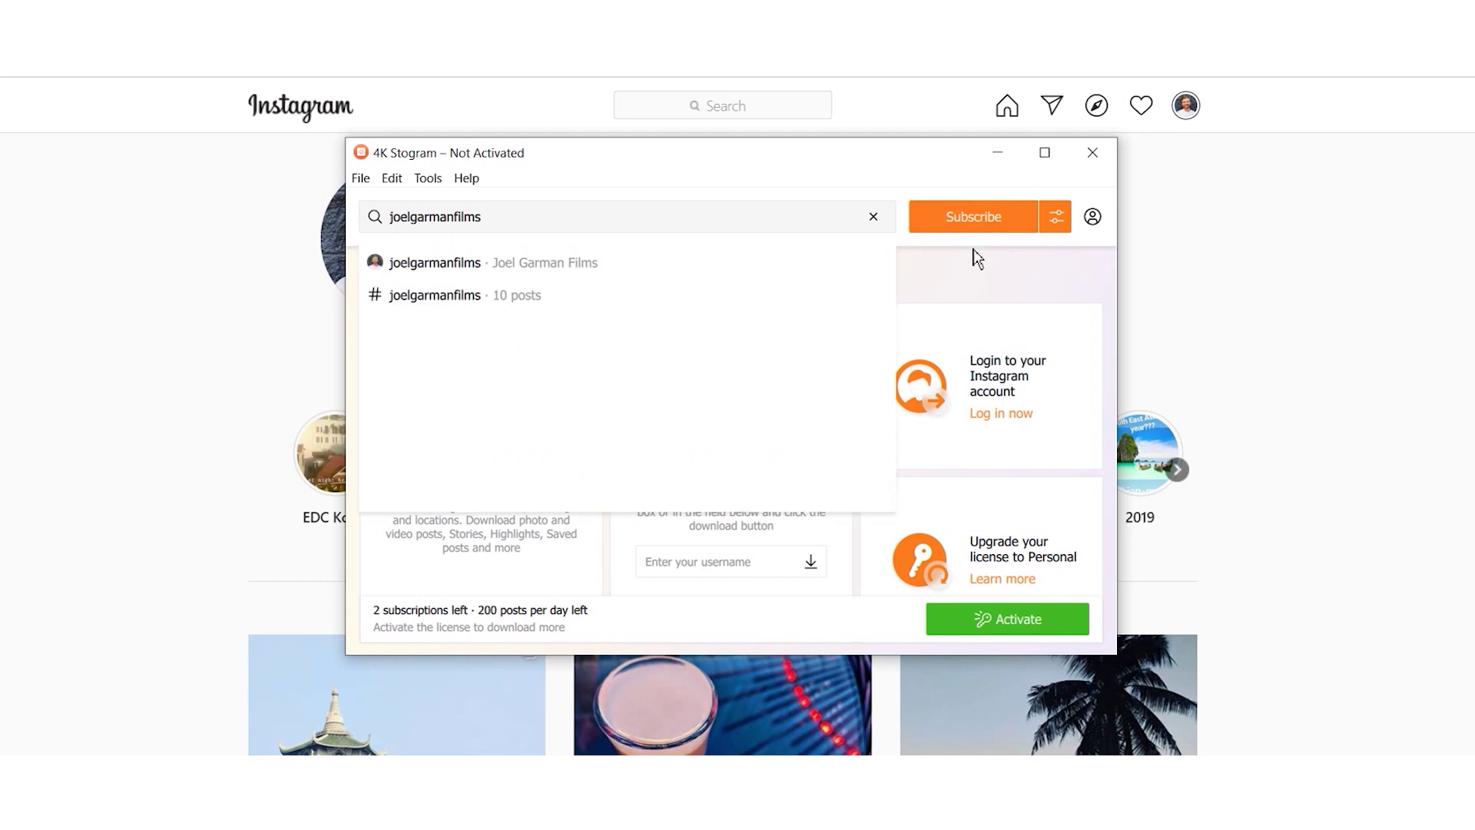
left_click(563, 265)
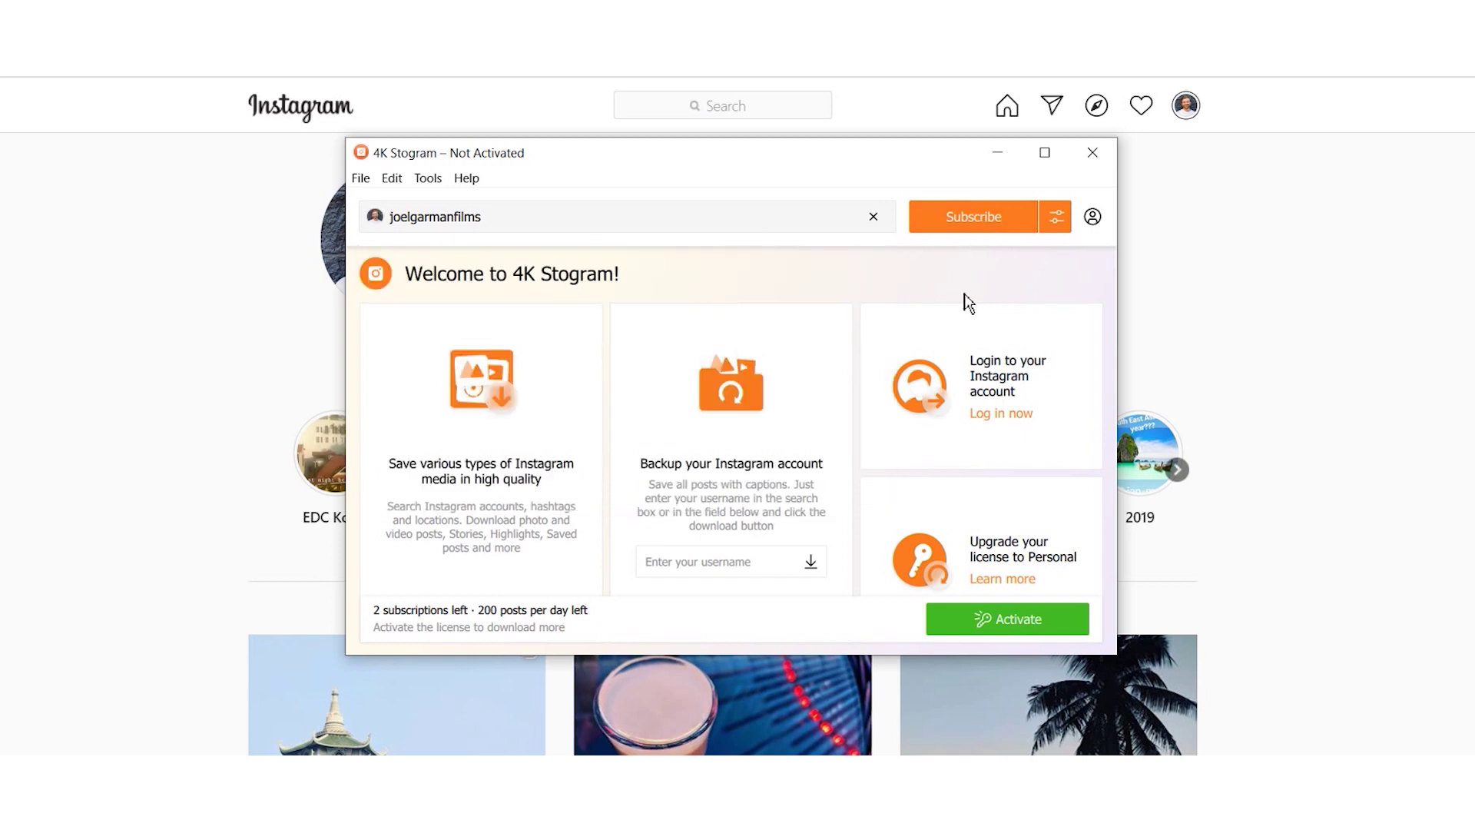
left_click(980, 219)
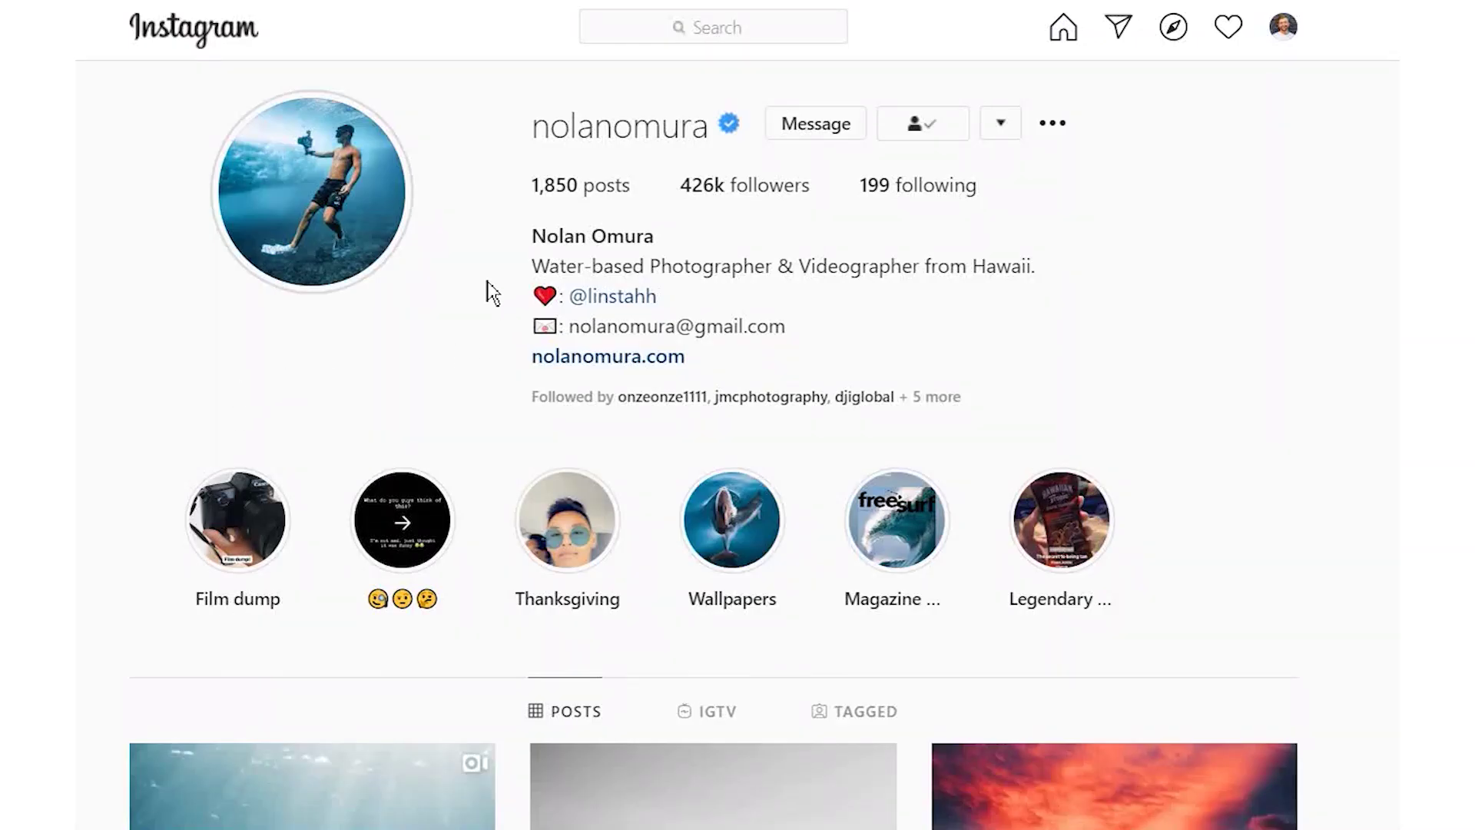
left_click(339, 189)
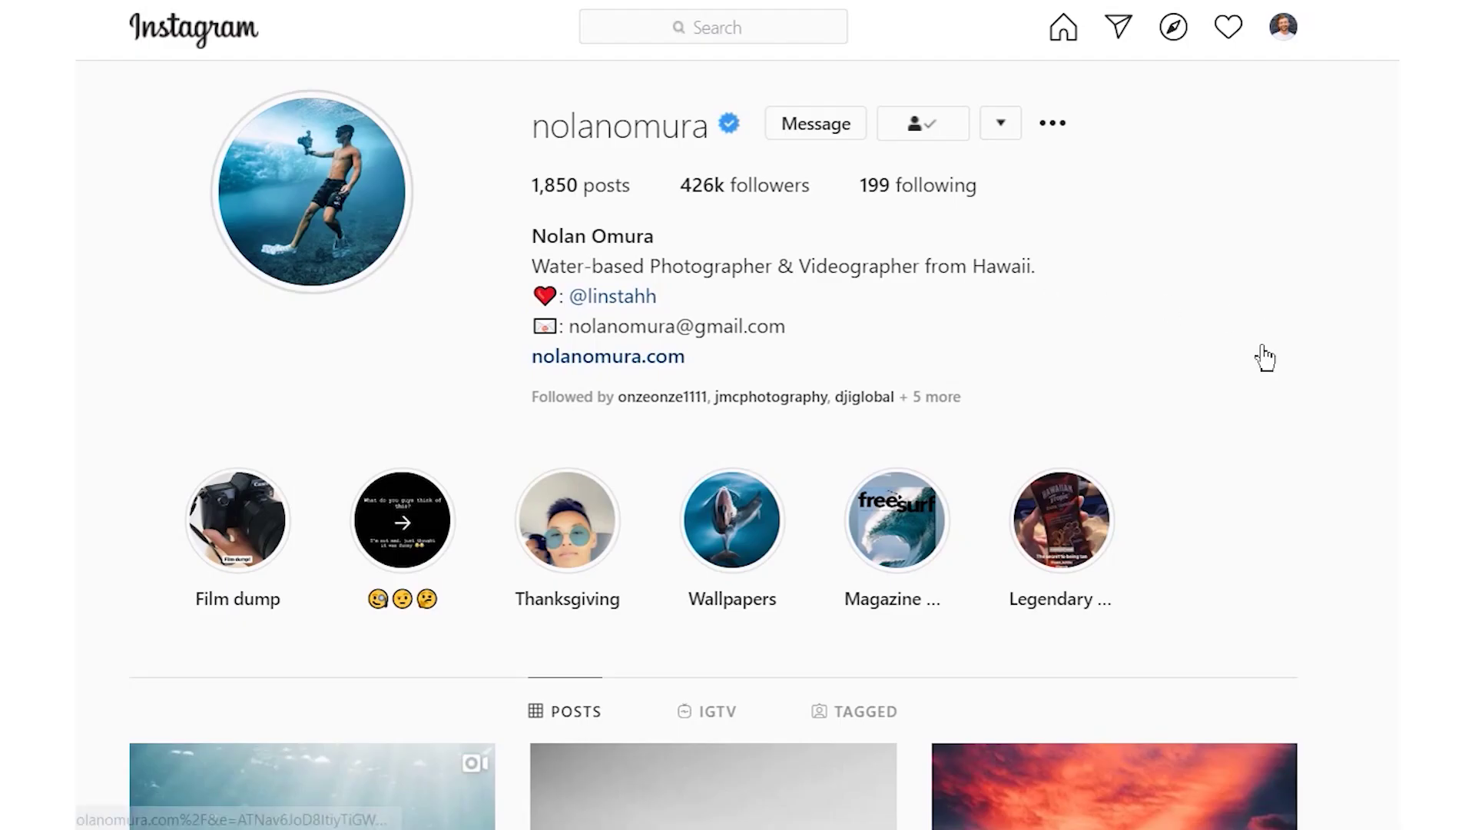
scroll(1257, 361, "down", 2)
scroll(1257, 380, "down", 3)
scroll(1242, 379, "up", 5)
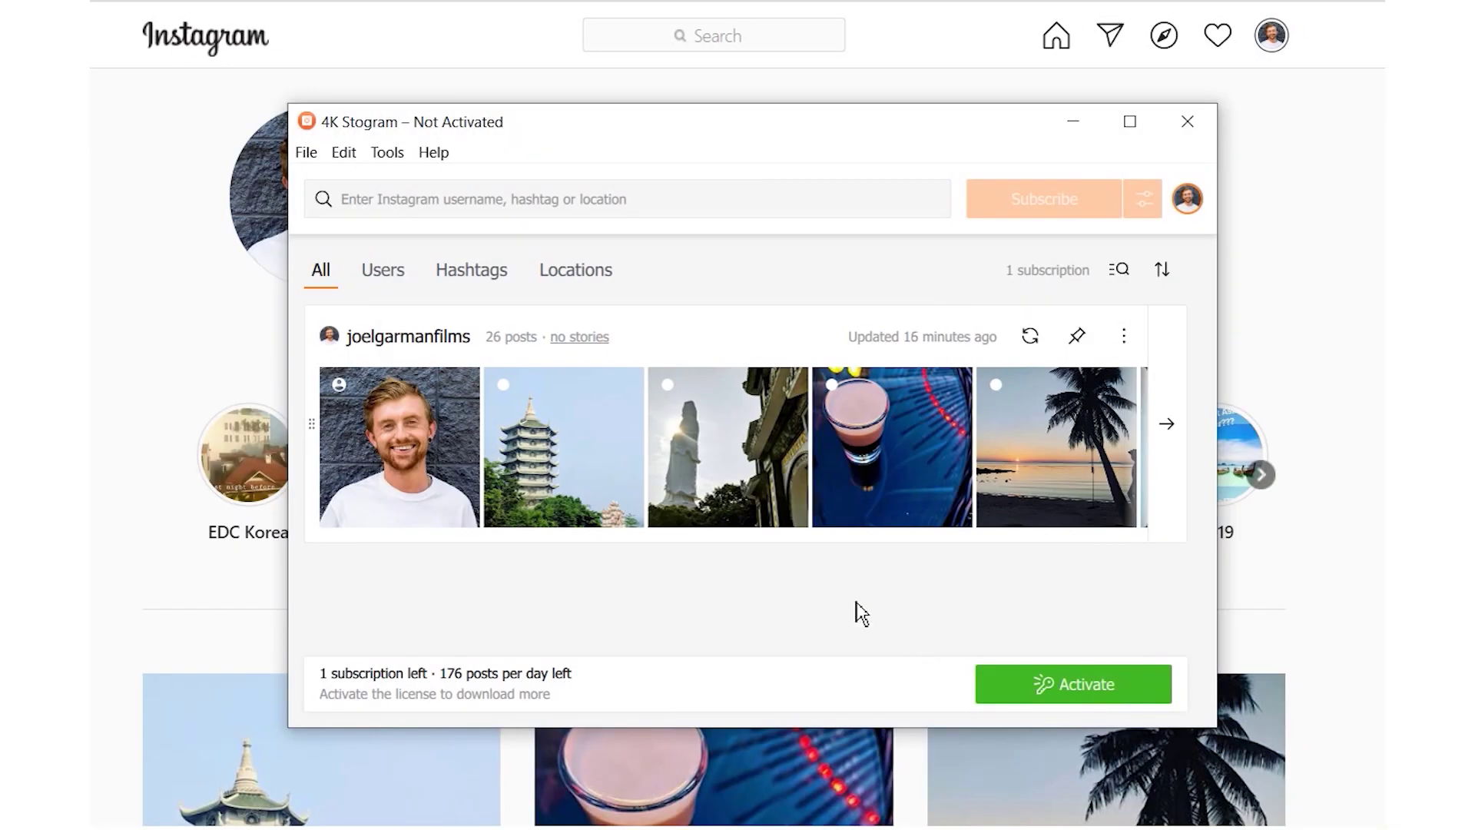
Step: Open Tools > Preferences, then show Advanced Download Options for the 'national' search term
left_click(384, 159)
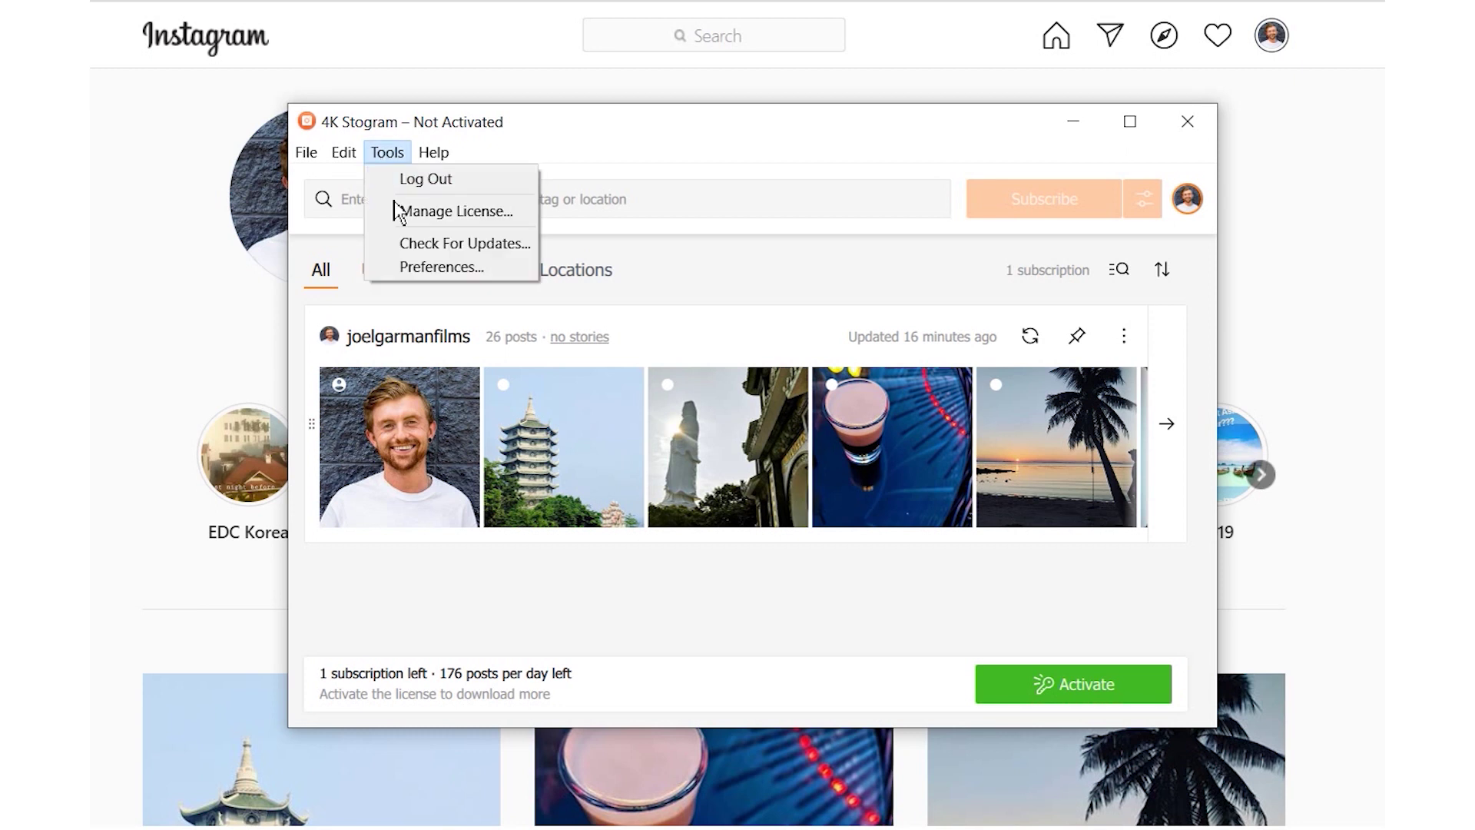
left_click(426, 266)
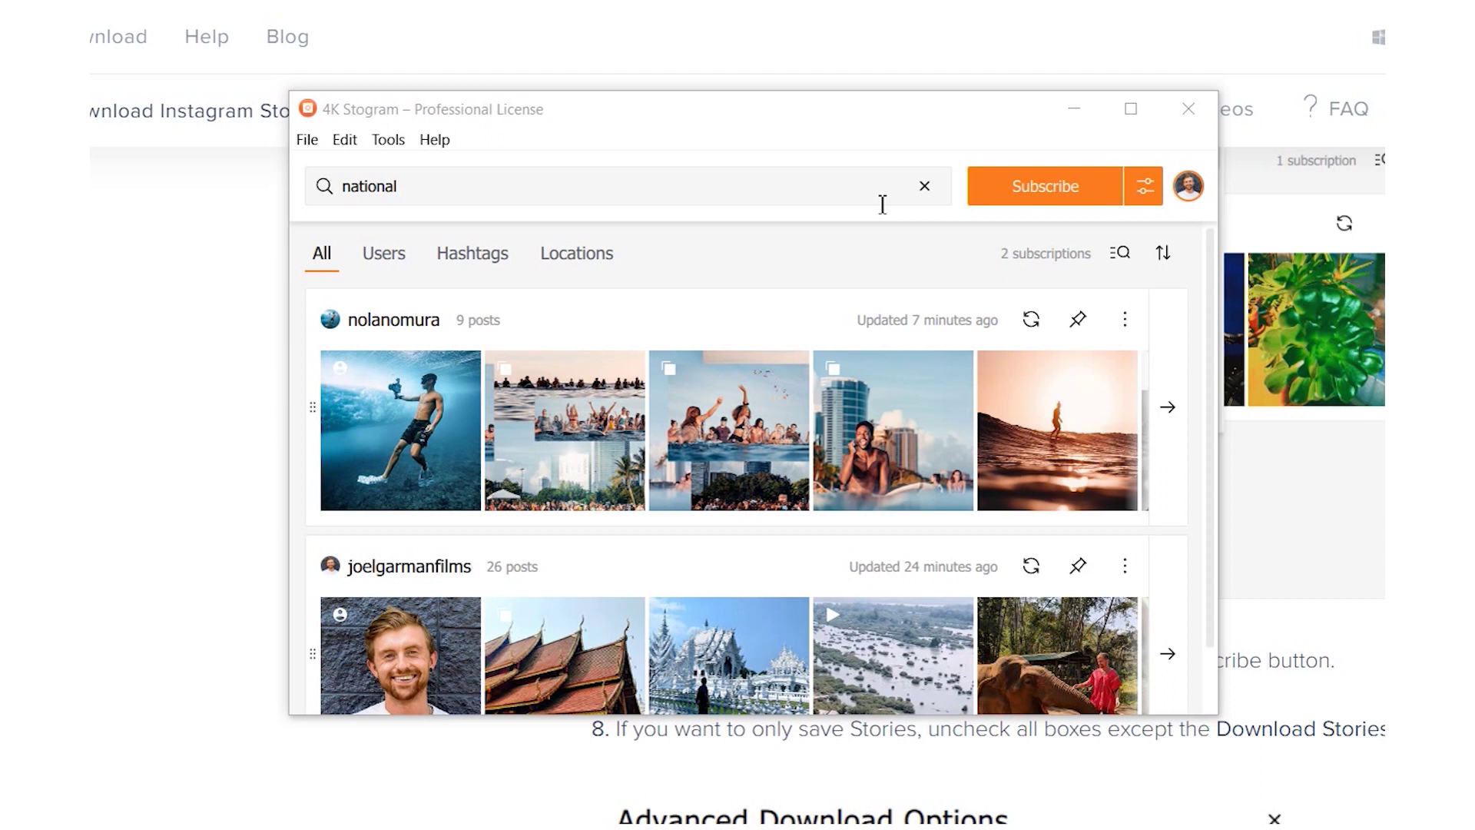
left_click(888, 194)
key("Escape")
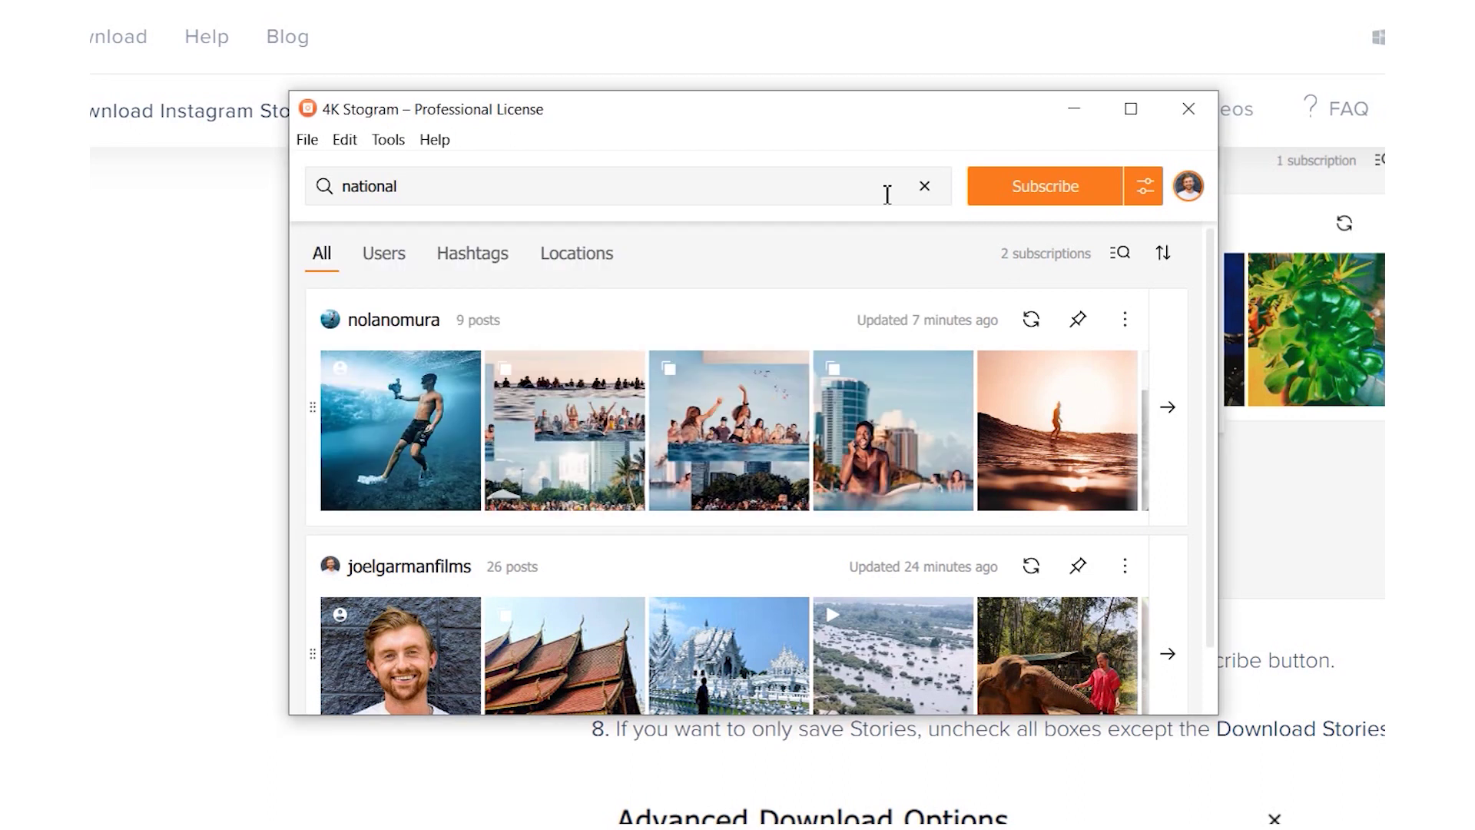
left_click(1145, 189)
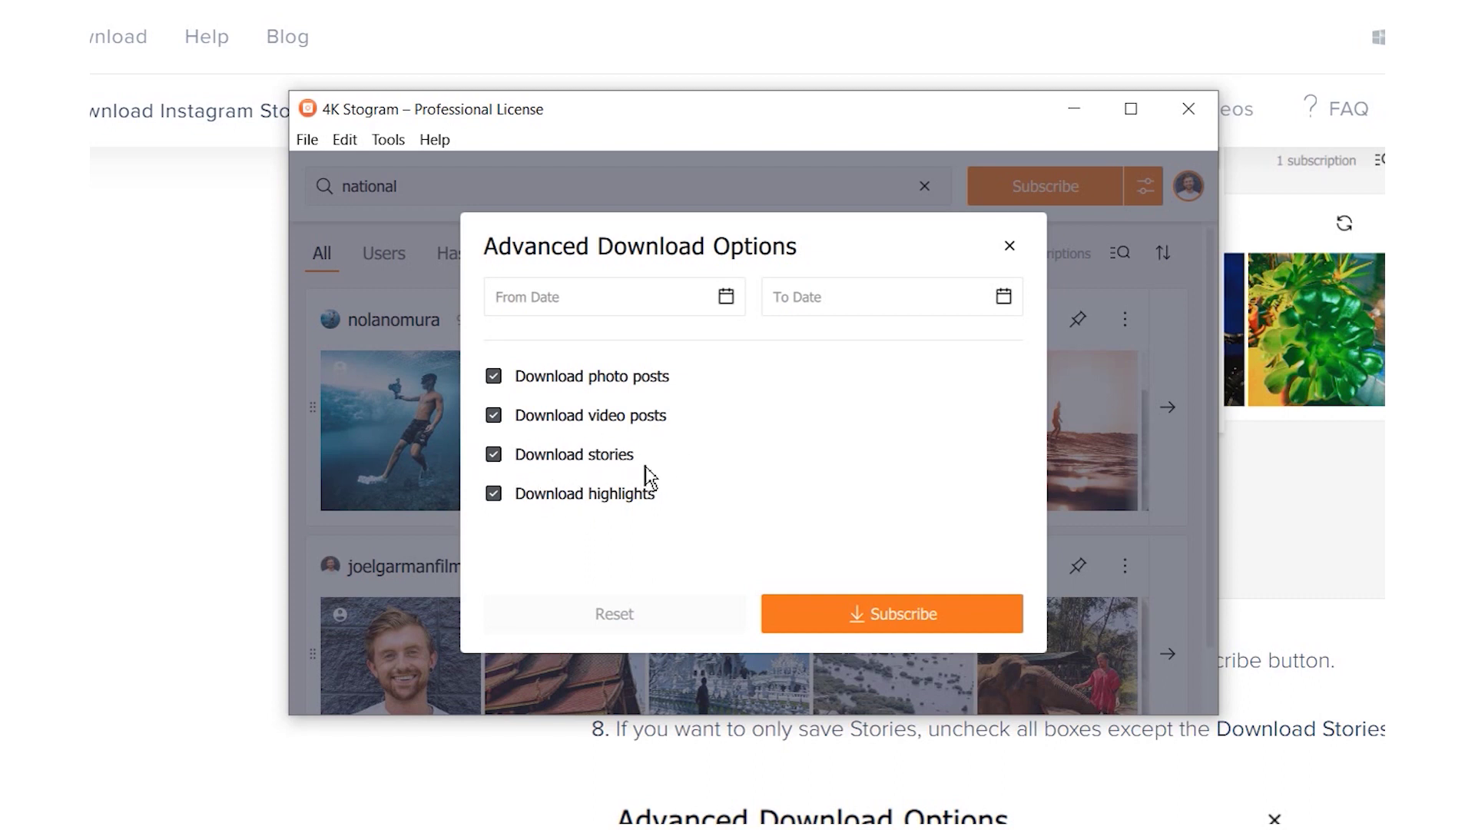
left_click(494, 457)
left_click(493, 458)
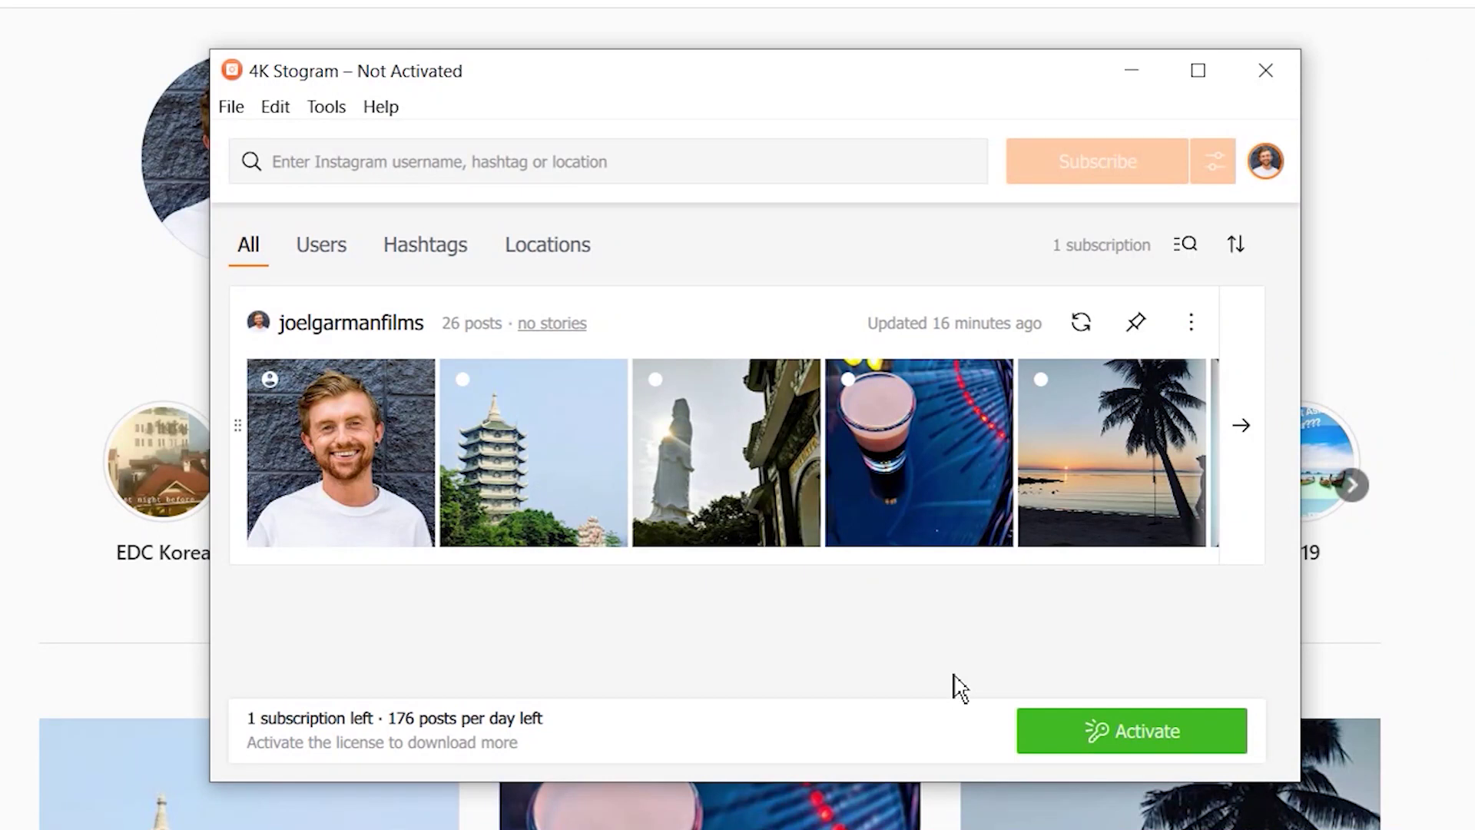
left_click(326, 116)
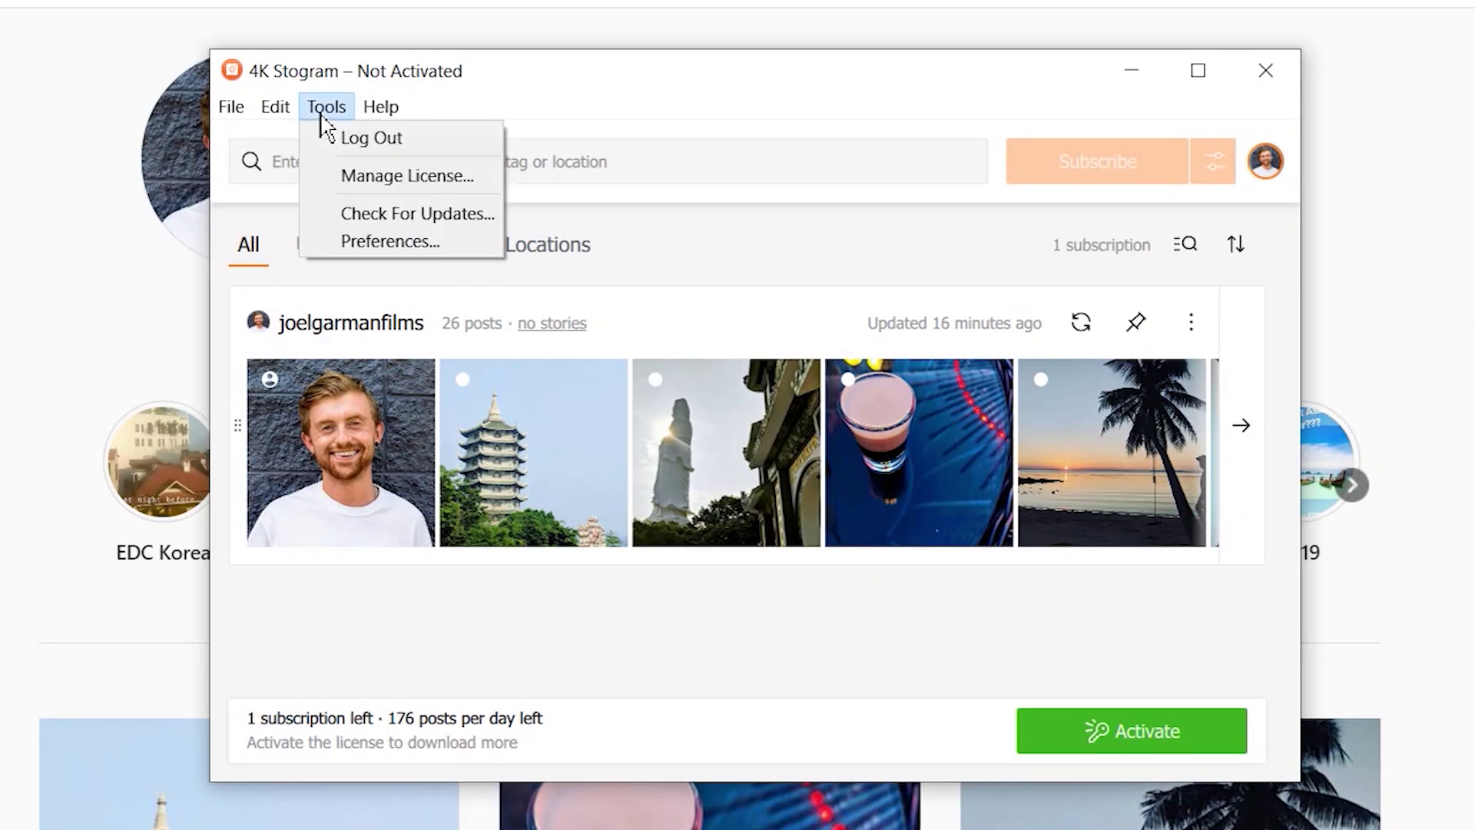
left_click(372, 242)
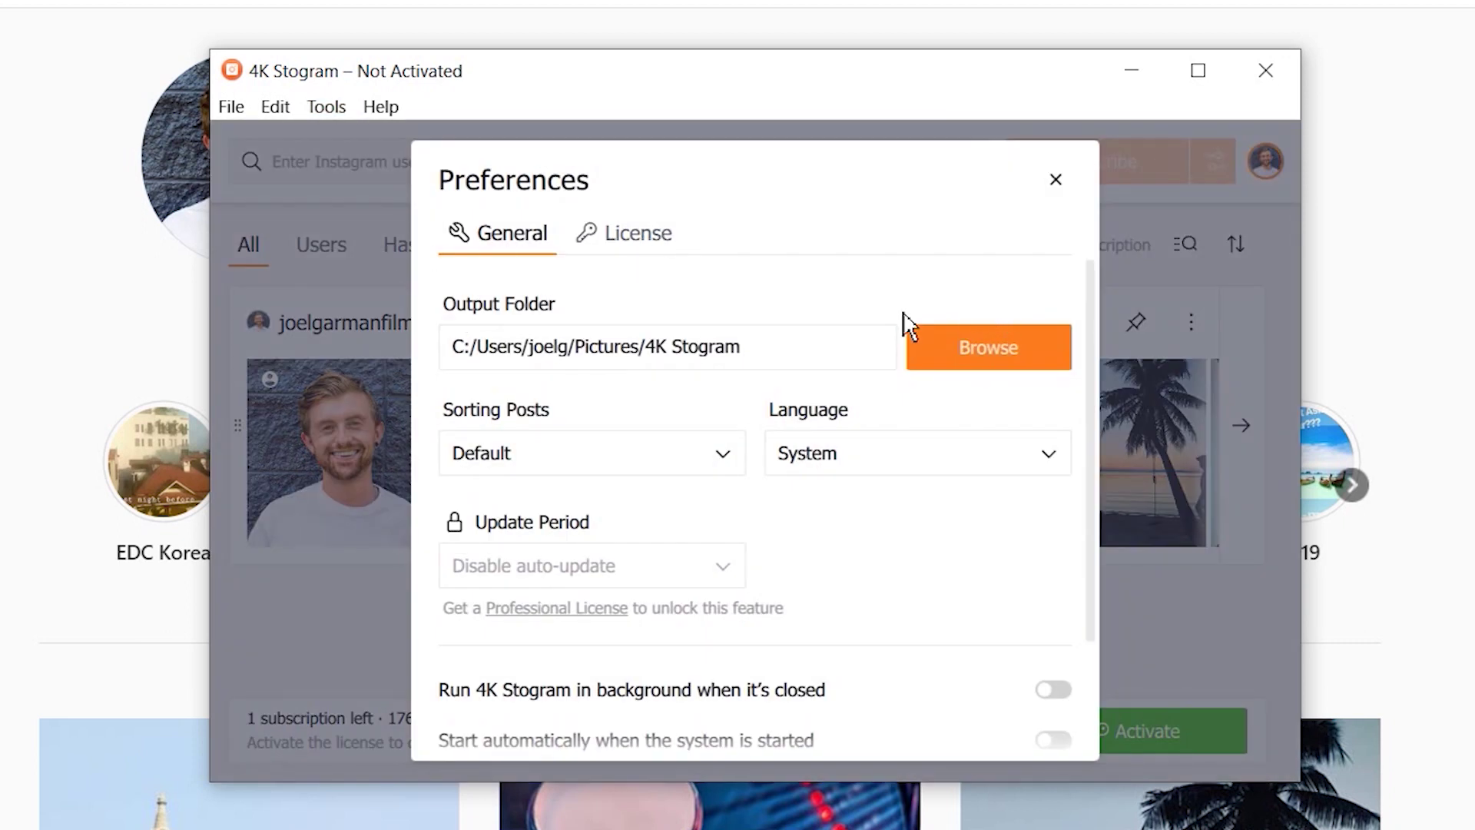
scroll(813, 372, "down", 2)
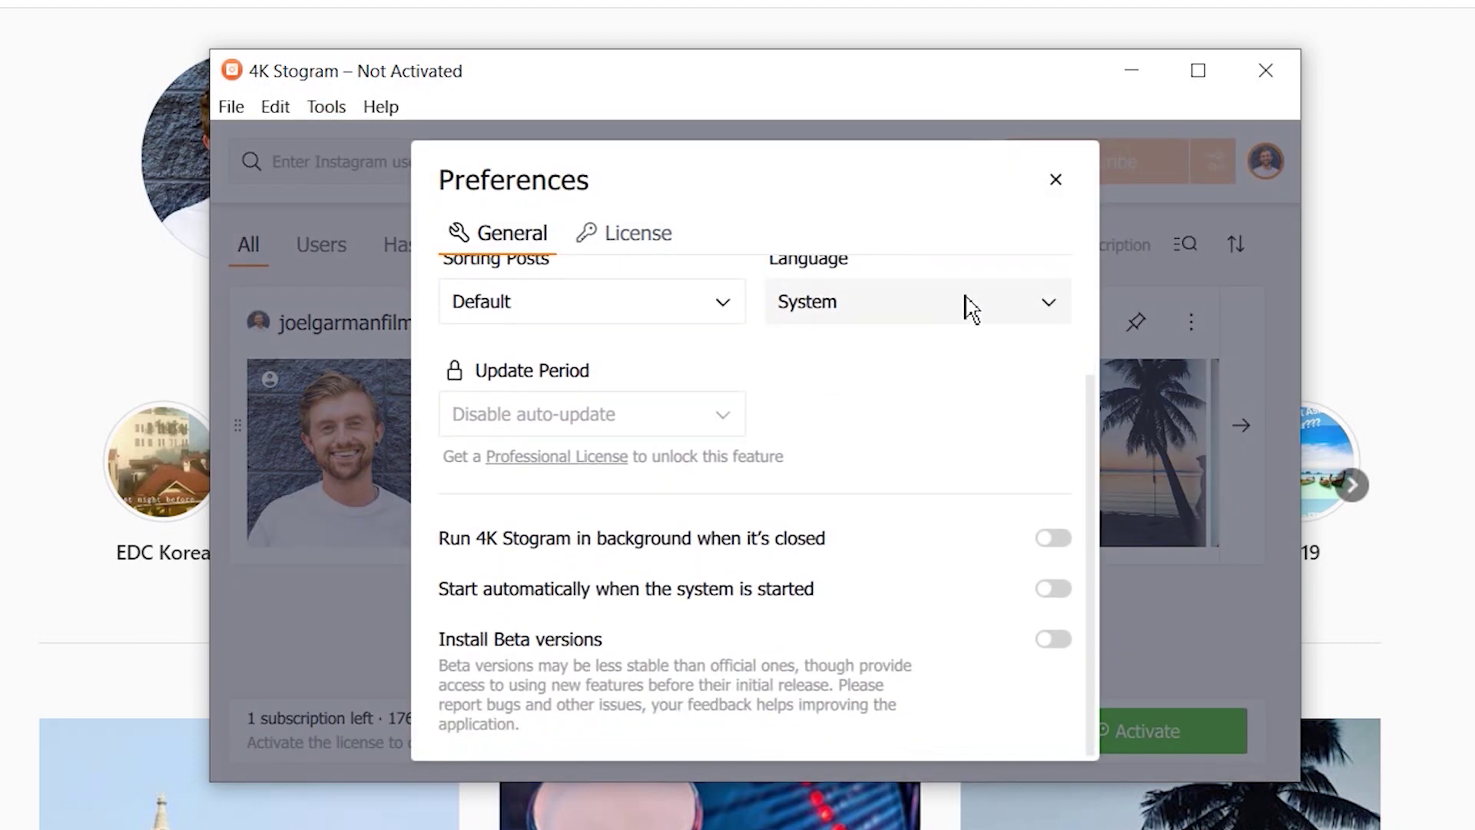
left_click(1054, 183)
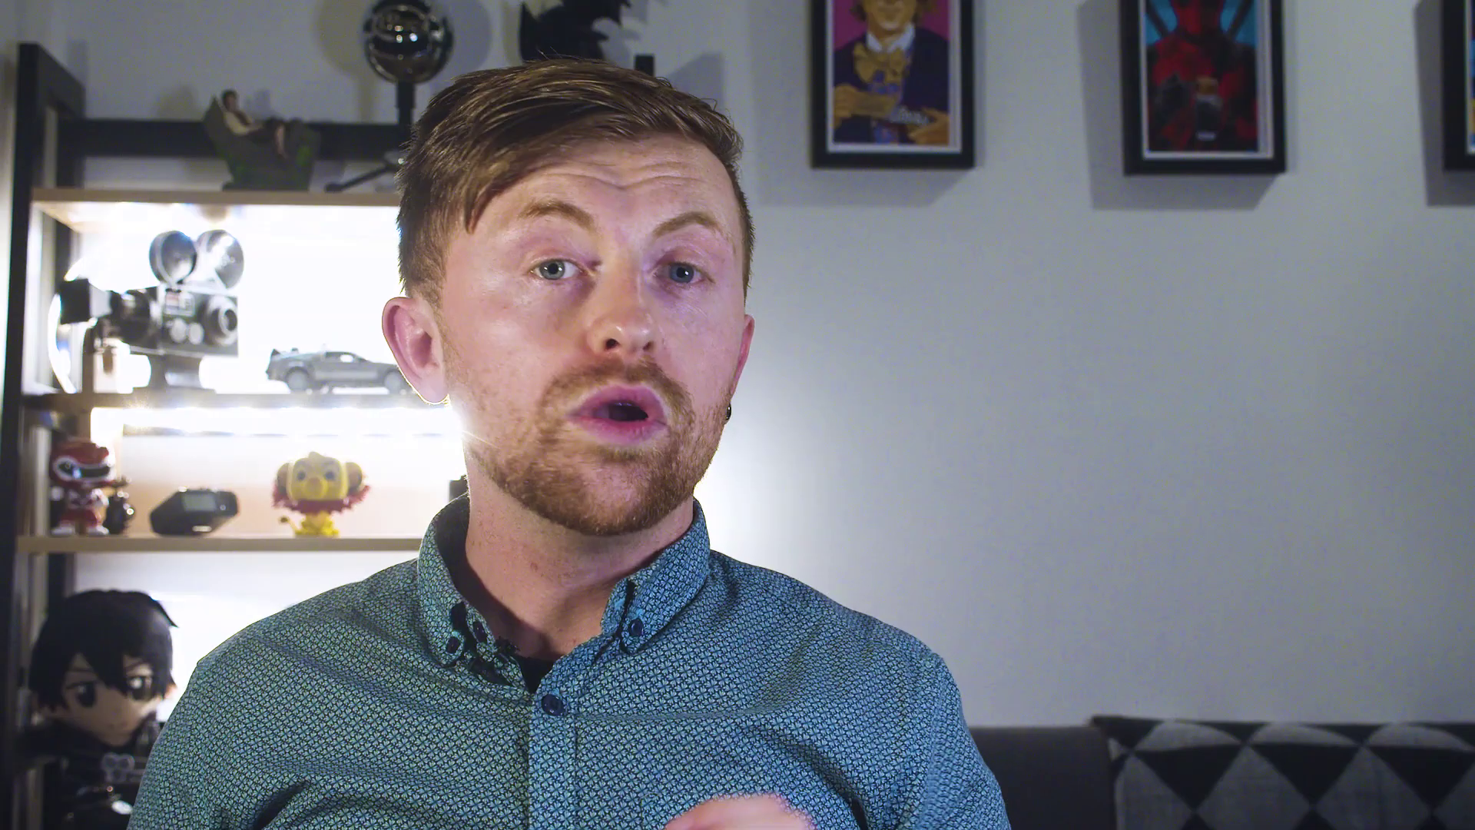